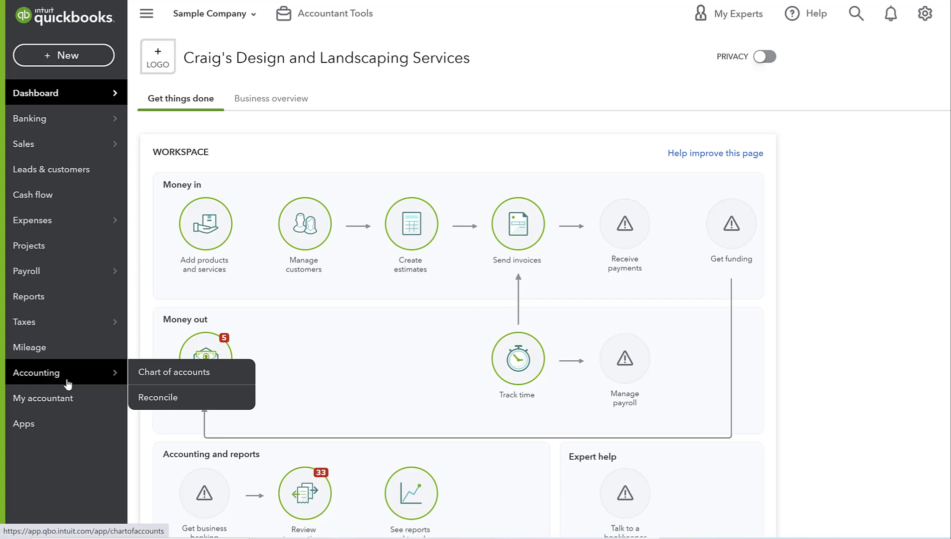
Start a new account in the chart of accounts with type Long Term Liabilities and detail type Notes Payable.
left_click(68, 383)
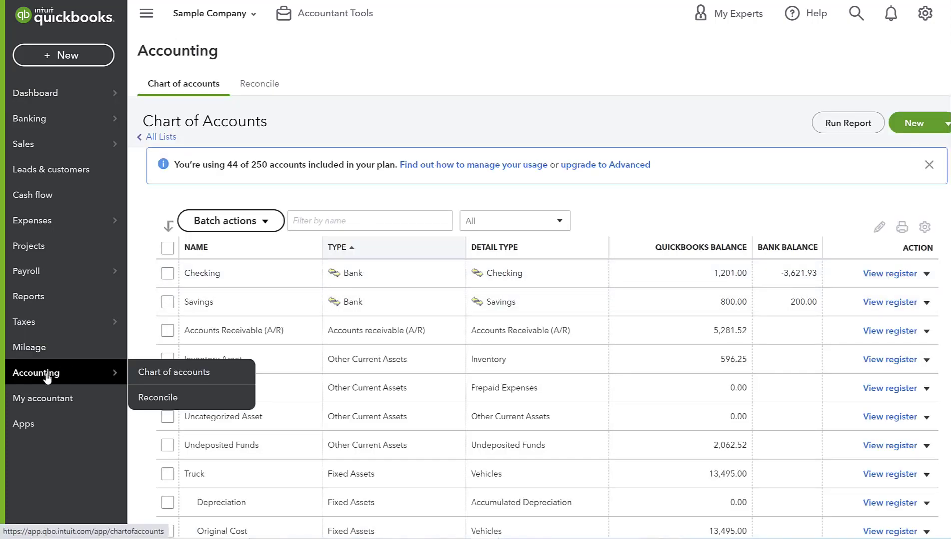
left_click(202, 373)
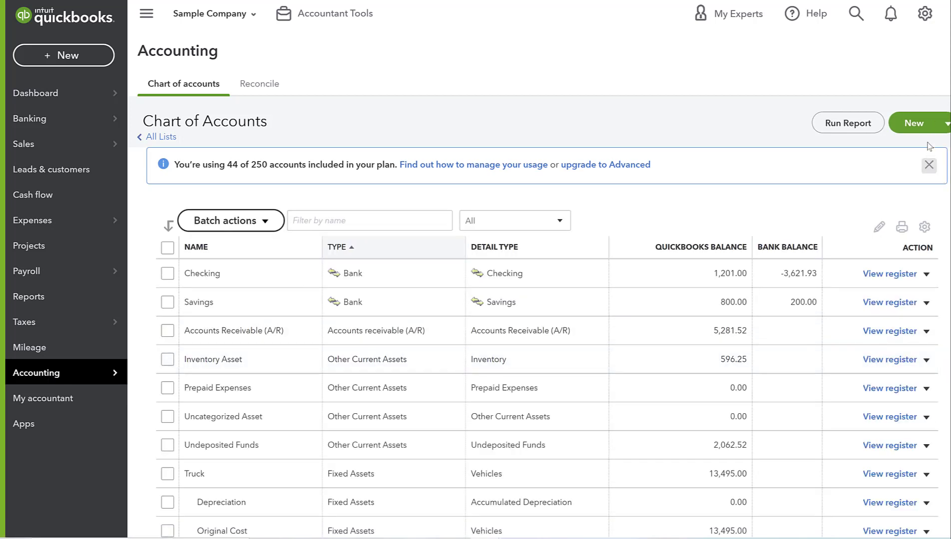
left_click(923, 124)
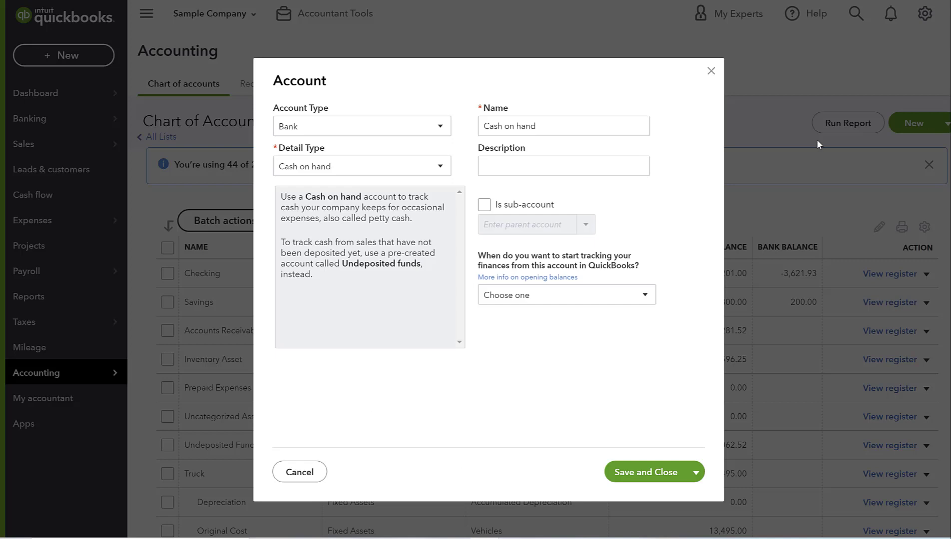
left_click(327, 126)
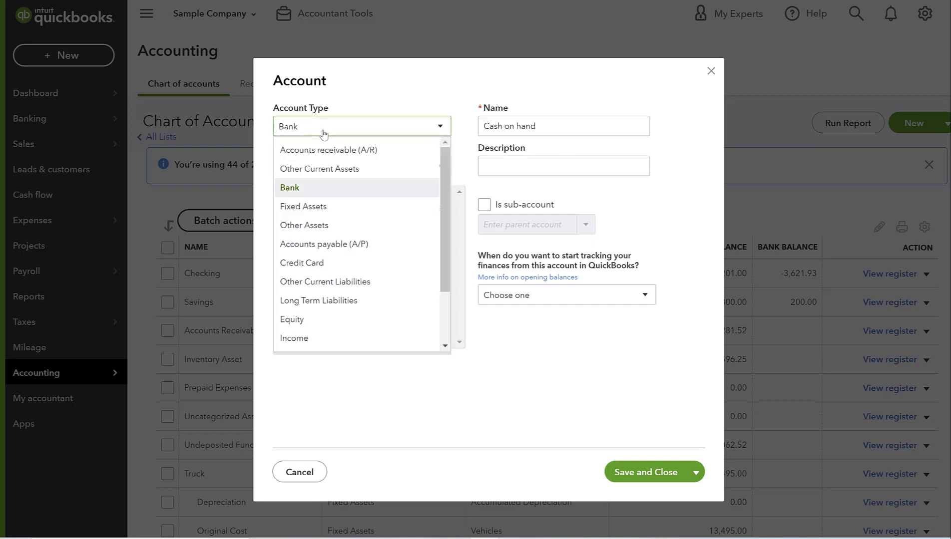
scroll(324, 238, "down", 3)
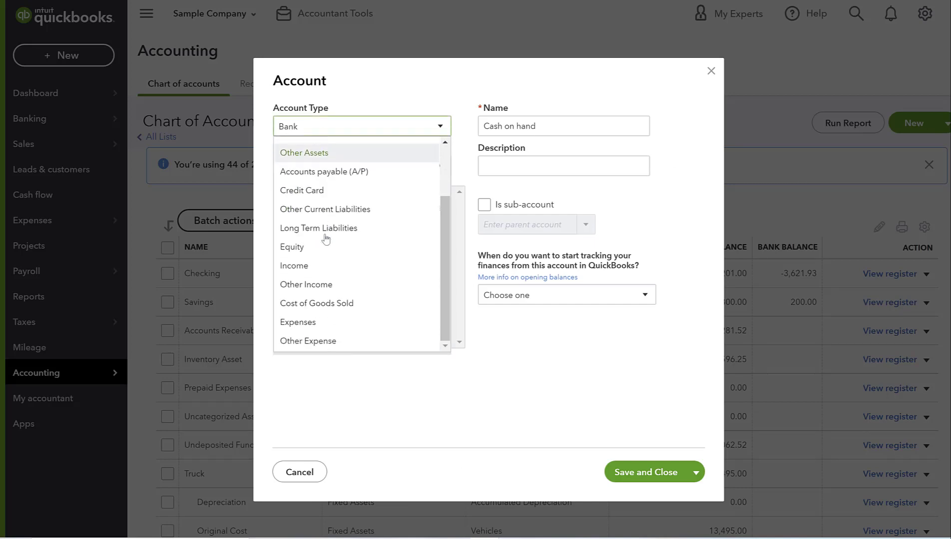
scroll(325, 238, "up", 3)
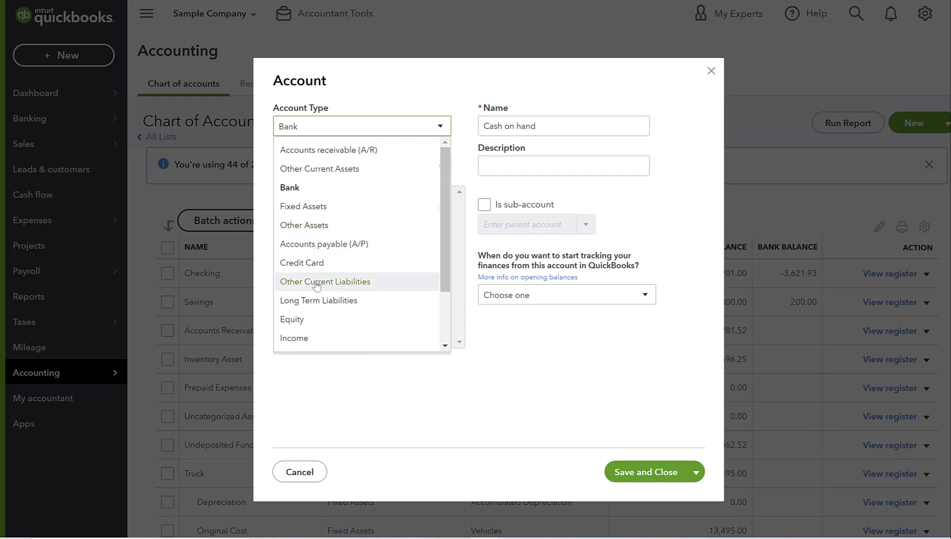
scroll(316, 285, "down", 2)
left_click(312, 238)
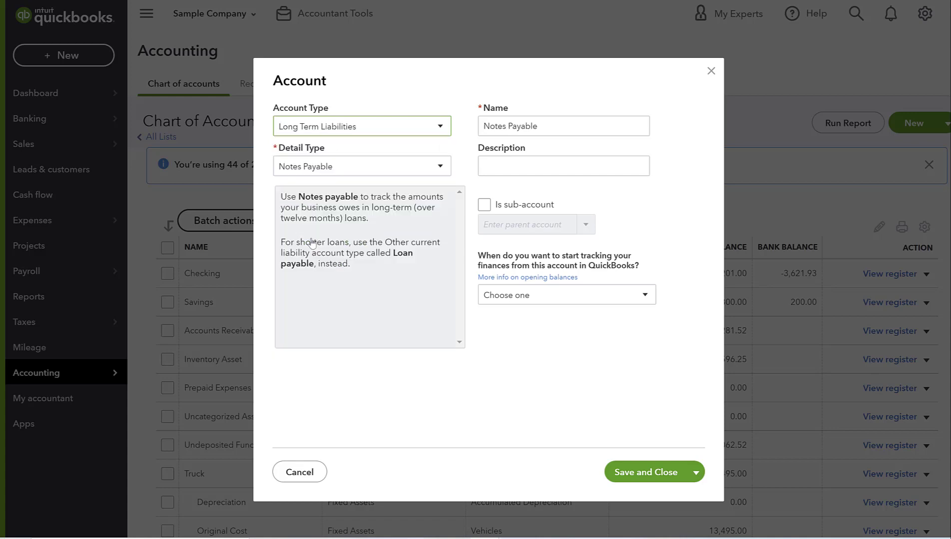
left_click(318, 172)
left_click(314, 166)
Name the new account PPP Loan and make it a sub-account of Notes Payable.
left_click(573, 129)
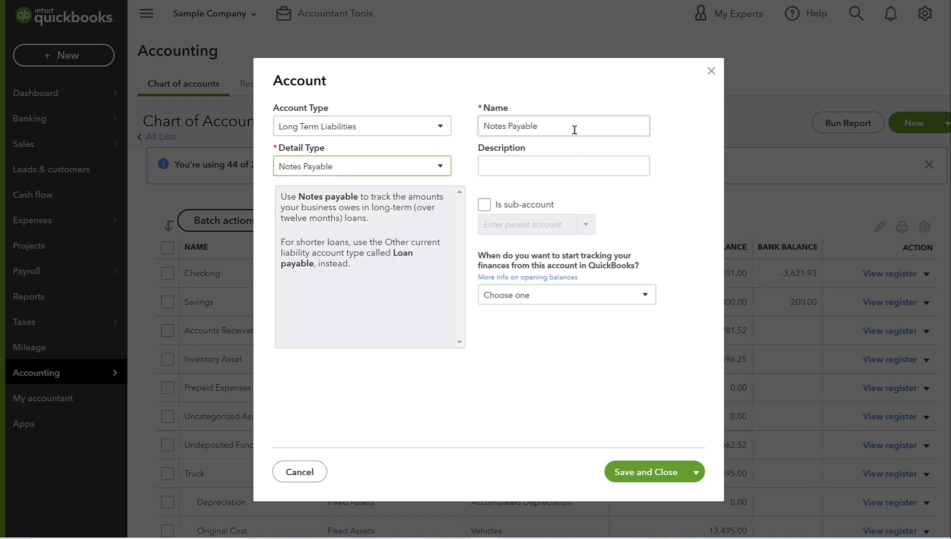
left_click_drag(572, 130, 124, 140)
type("PPP Loan")
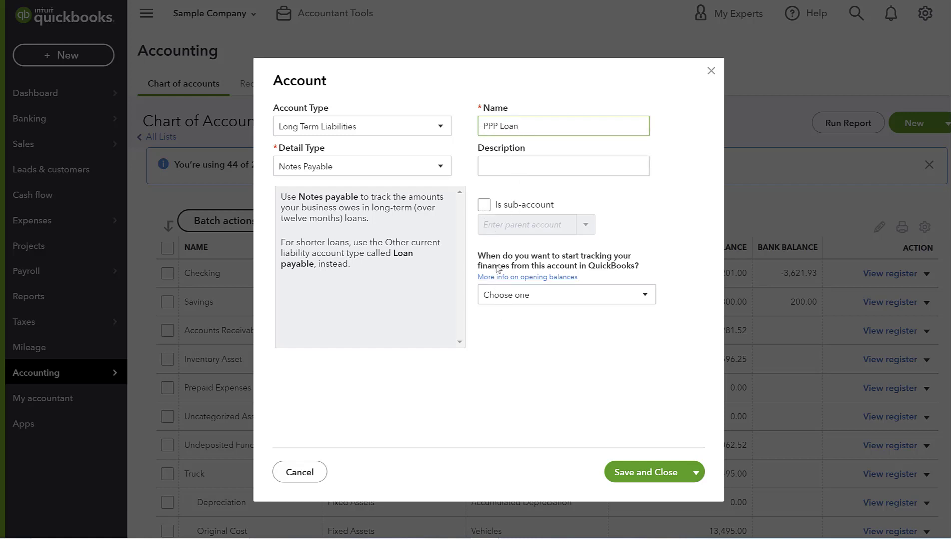
left_click(485, 205)
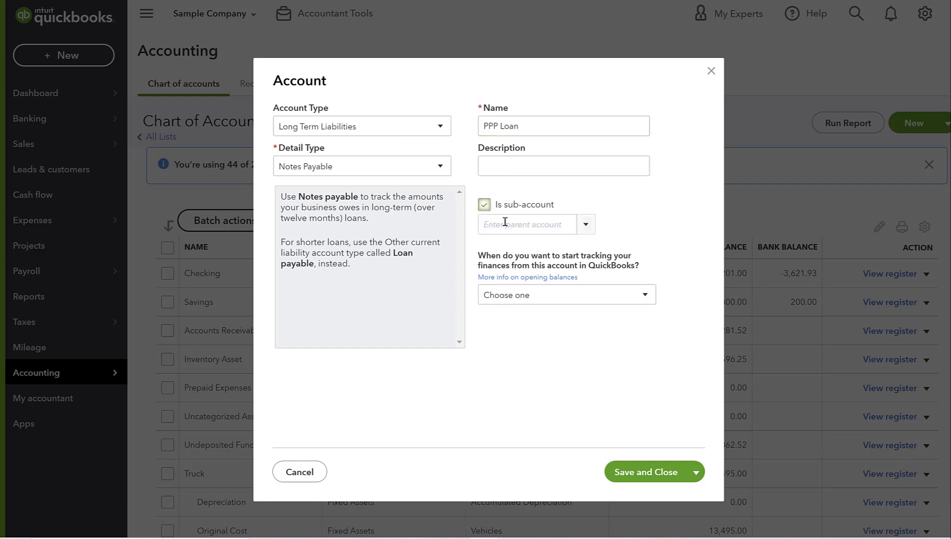
left_click(584, 225)
scroll(574, 316, "down", 10)
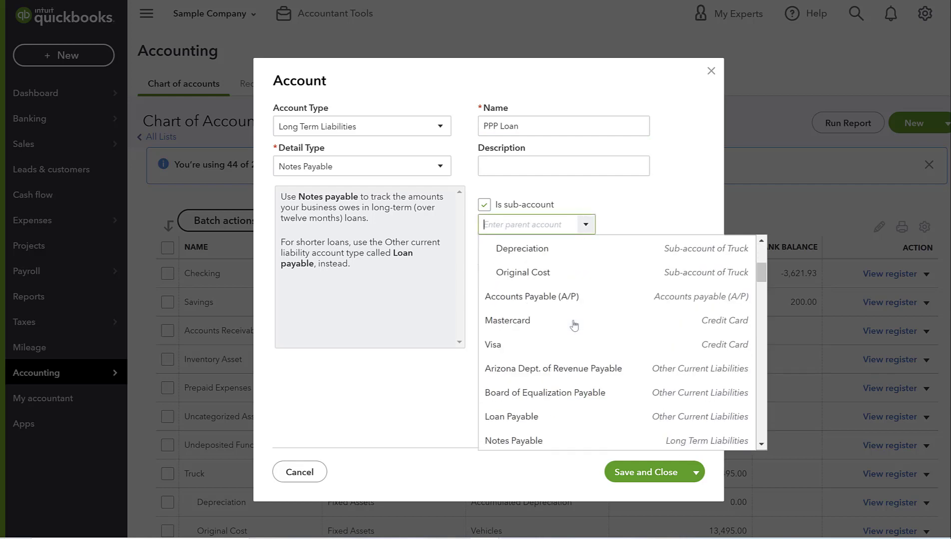
scroll(577, 268, "up", 4)
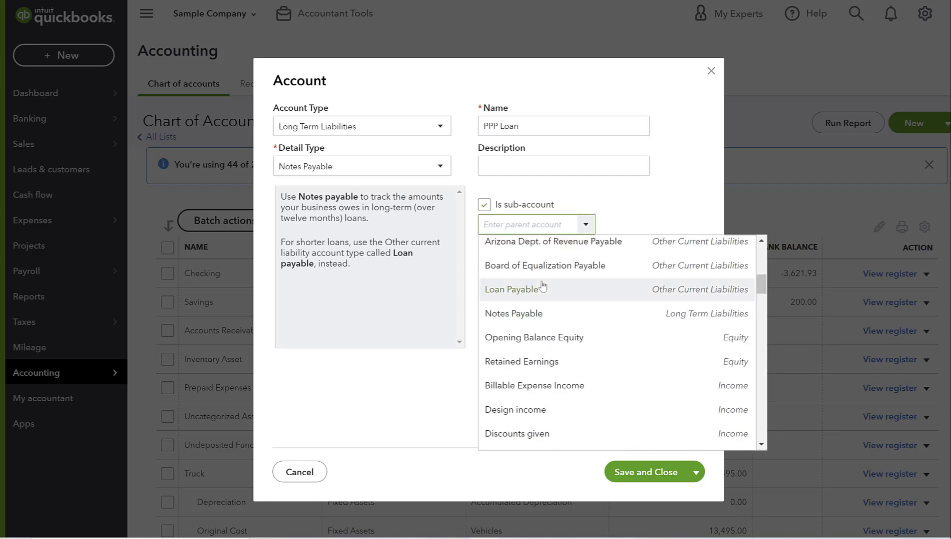
left_click(542, 314)
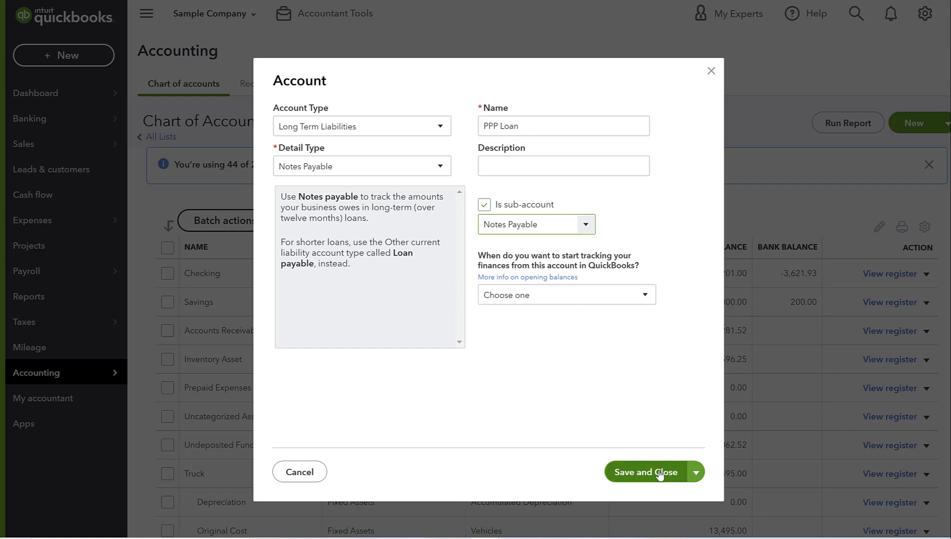
Describe the account as "Receive PPP Loan from SBA" and save it.
left_click(558, 174)
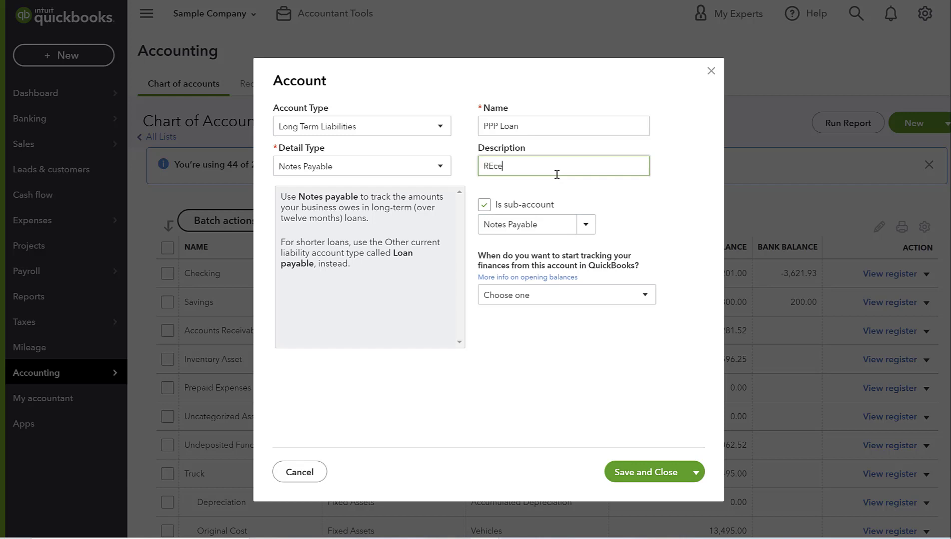
type("Receive PPP Loan from SBA")
left_click(649, 475)
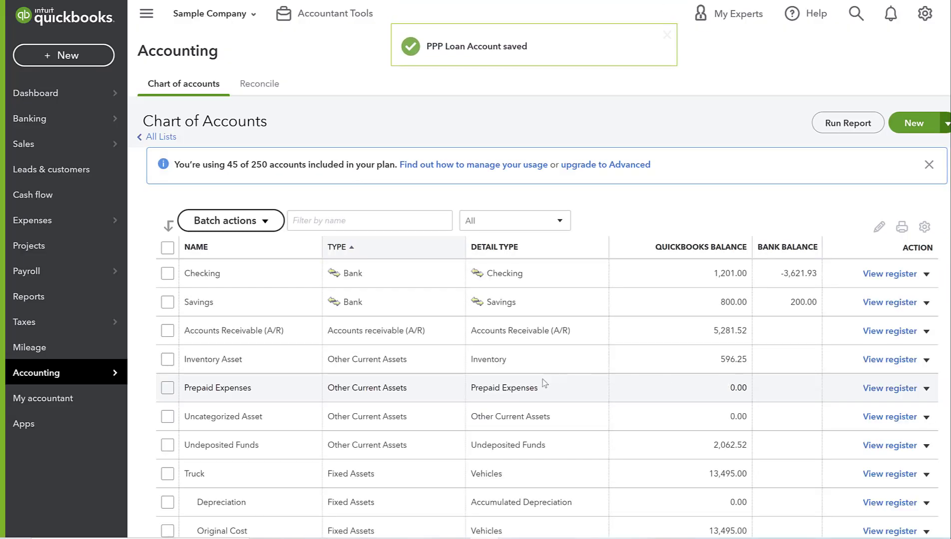
Filter the chart of accounts by the name PPP.
scroll(377, 388, "down", 15)
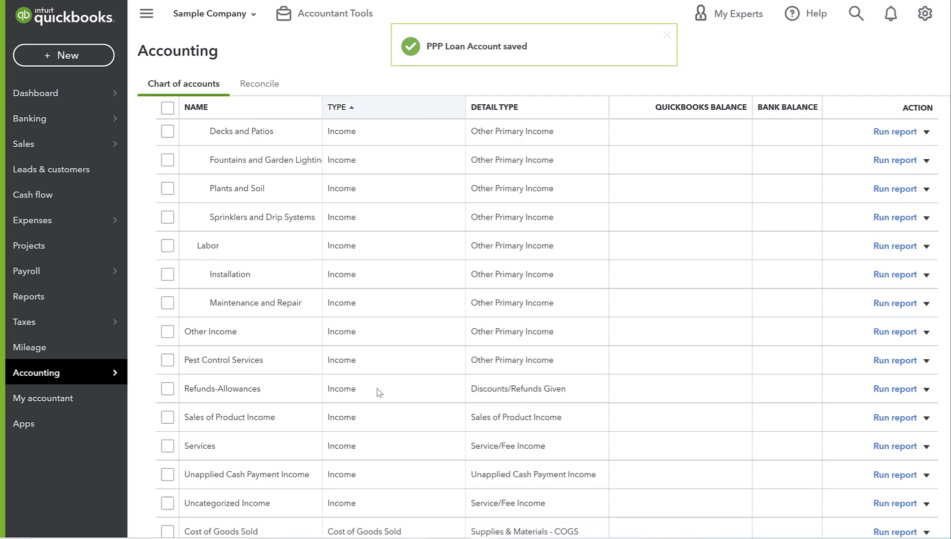
scroll(319, 257, "up", 15)
left_click(311, 225)
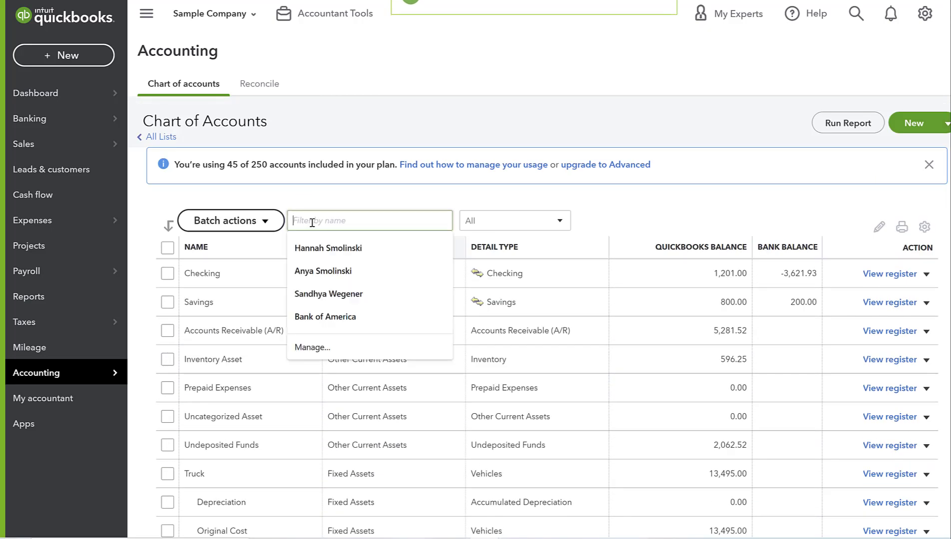
type("PPP")
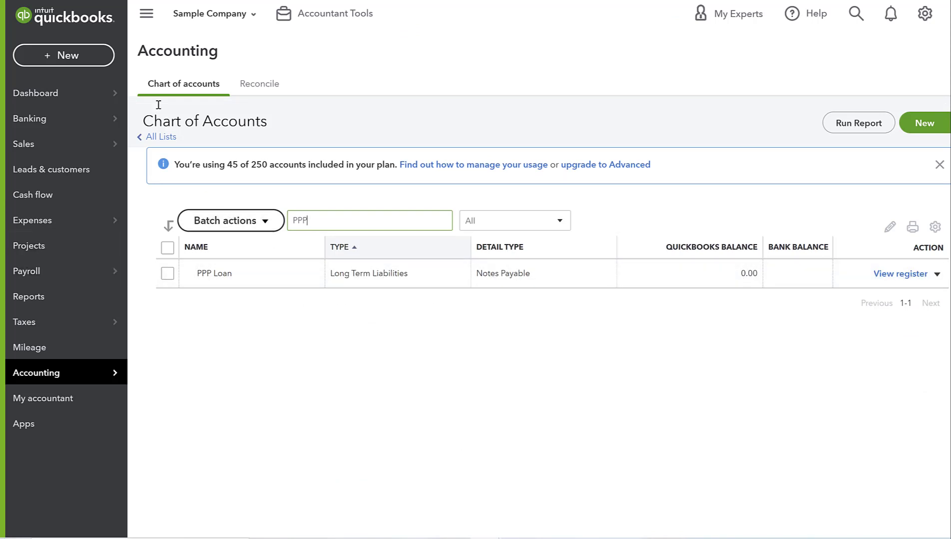
Create a new journal entry and set its journal date to 03/01/2021.
left_click(57, 61)
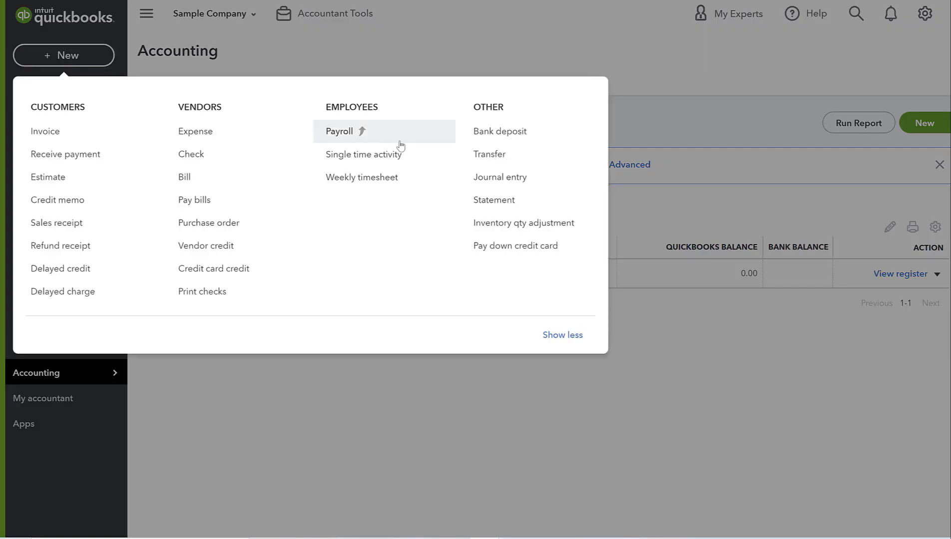
left_click(493, 181)
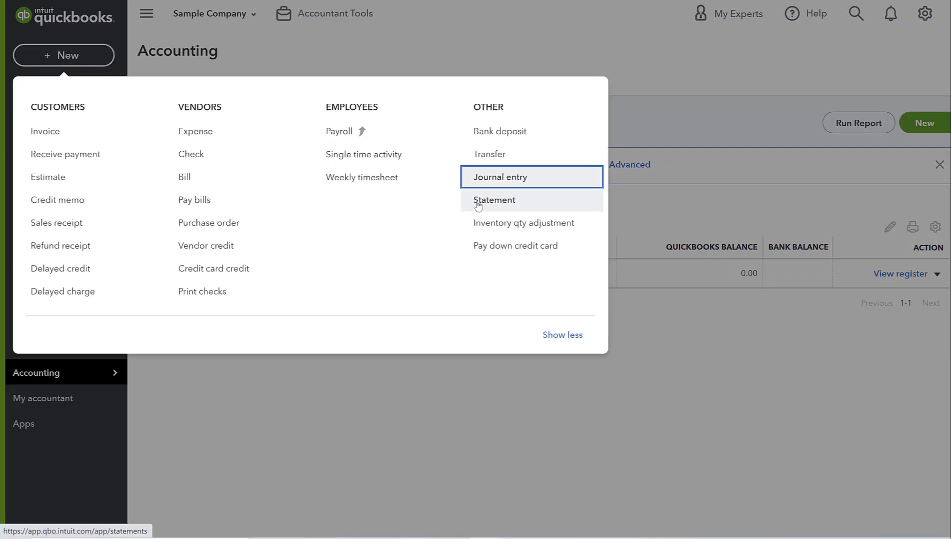
left_click(514, 188)
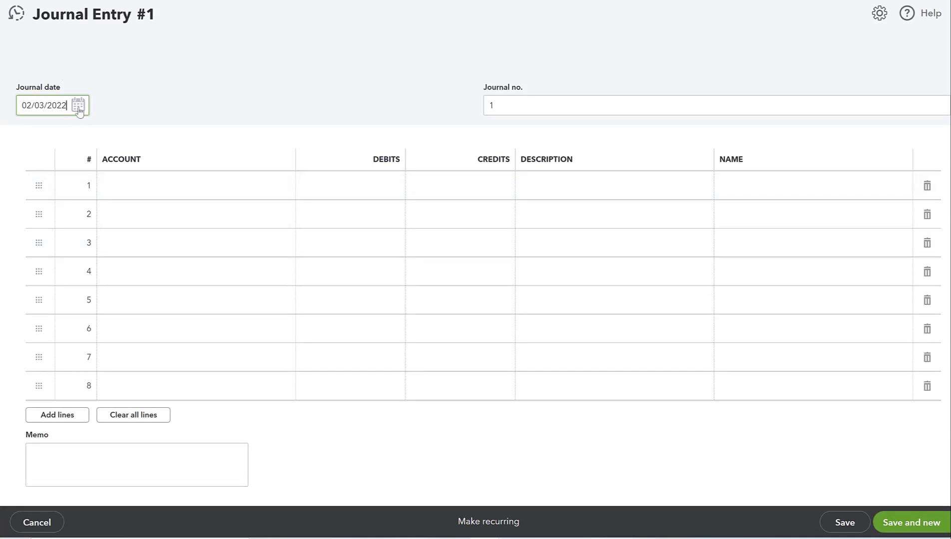
left_click(78, 105)
left_click(34, 140)
left_click(34, 140)
left_click(34, 139)
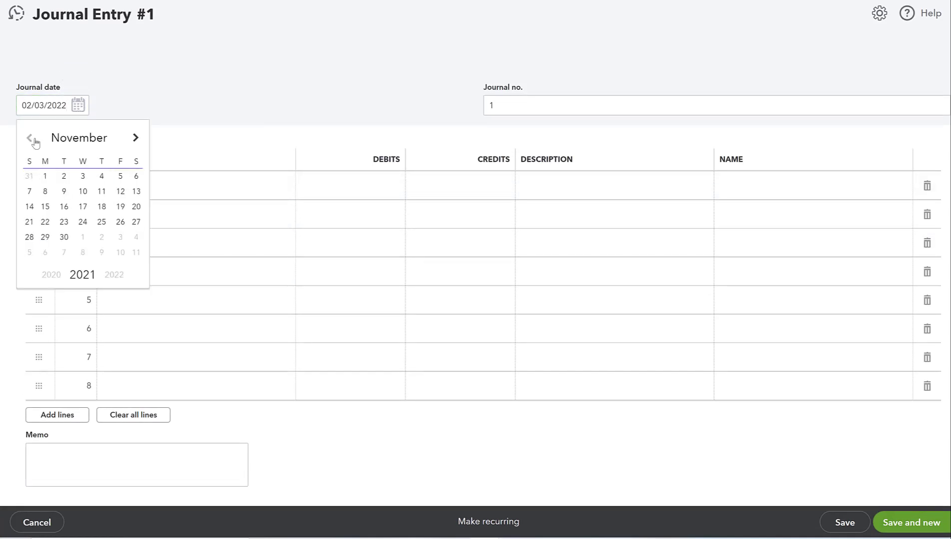
left_click(34, 140)
left_click(34, 140)
left_click(34, 140)
left_click(34, 139)
left_click(34, 140)
left_click(34, 140)
left_click(34, 140)
left_click(33, 140)
left_click(50, 178)
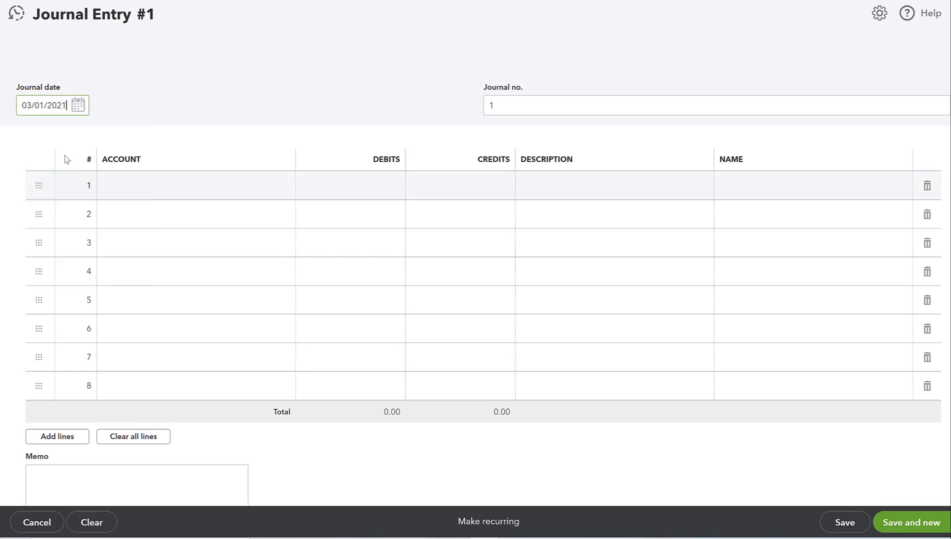
Choose Checking as the account on the first journal line.
left_click(136, 193)
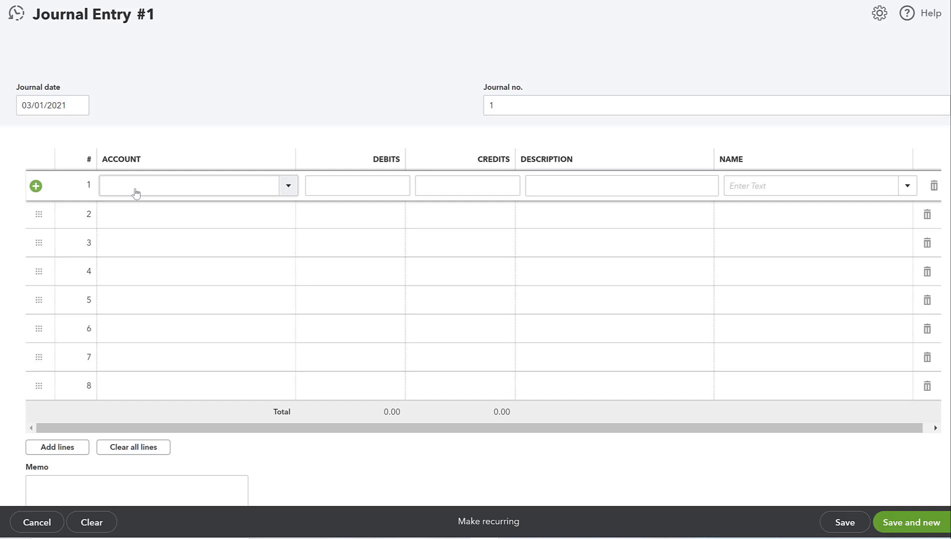
left_click(136, 189)
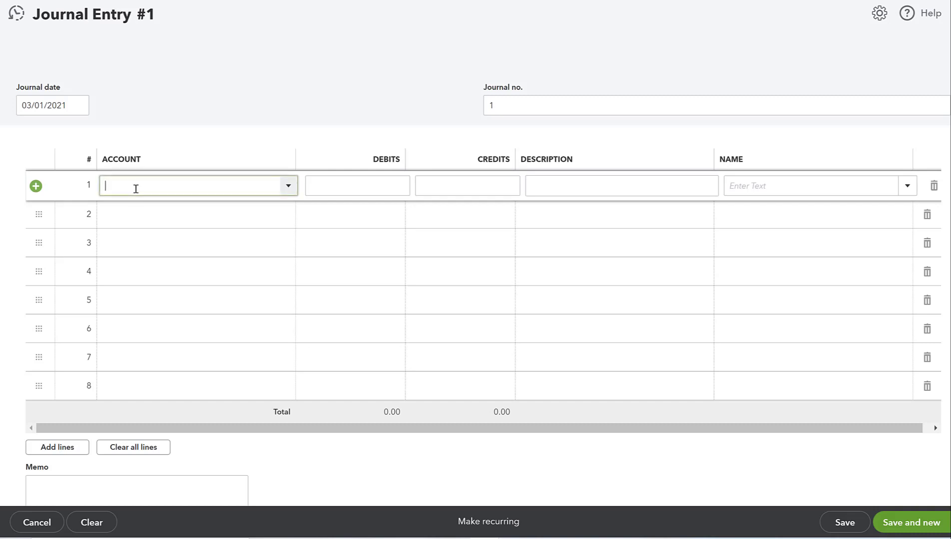
type("bank")
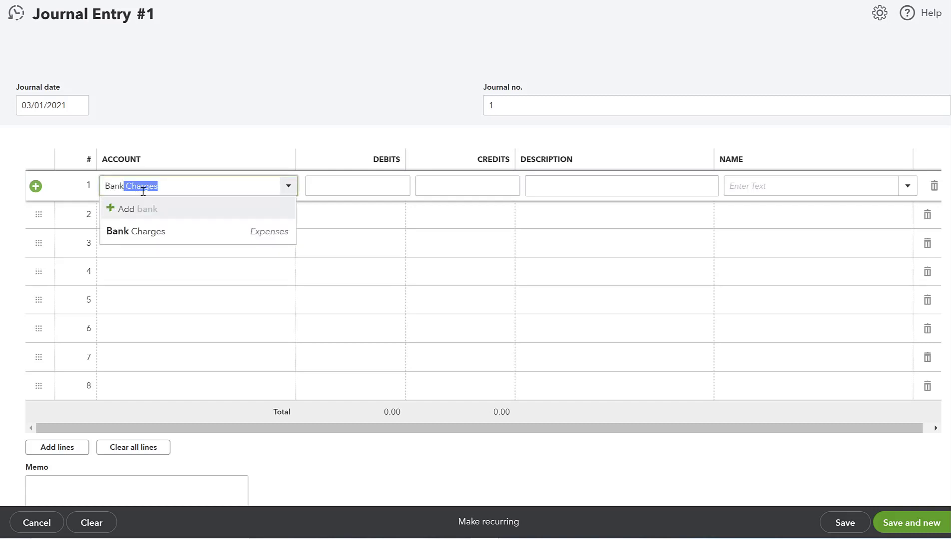
left_click(288, 186)
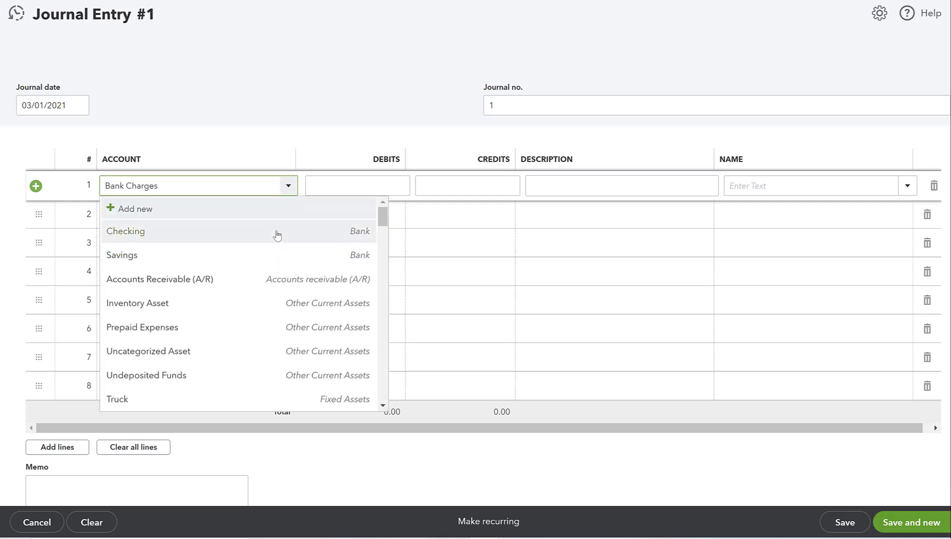
left_click(276, 233)
Enter a debit of 20,000 on the Checking line with the description "PPP Loan Received".
left_click(331, 189)
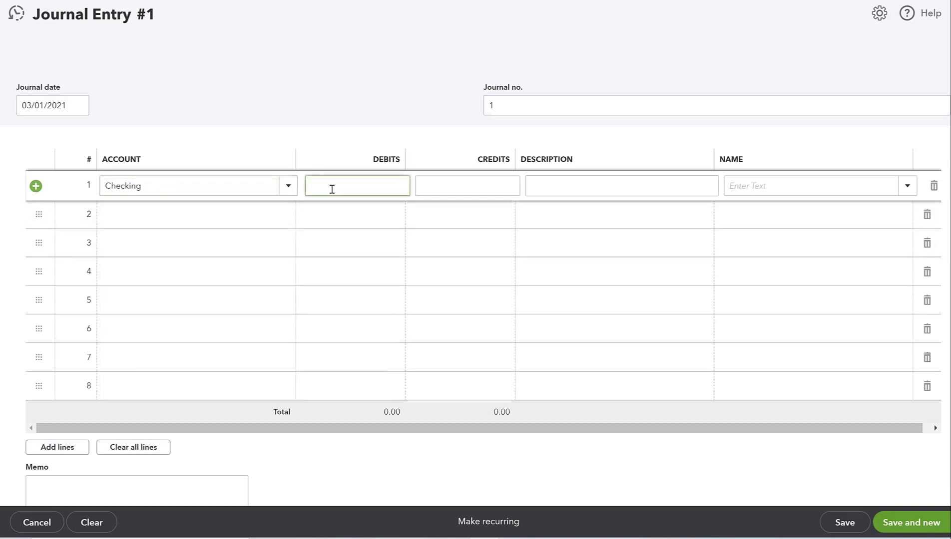
type("20,000")
key("Tab")
key("Tab")
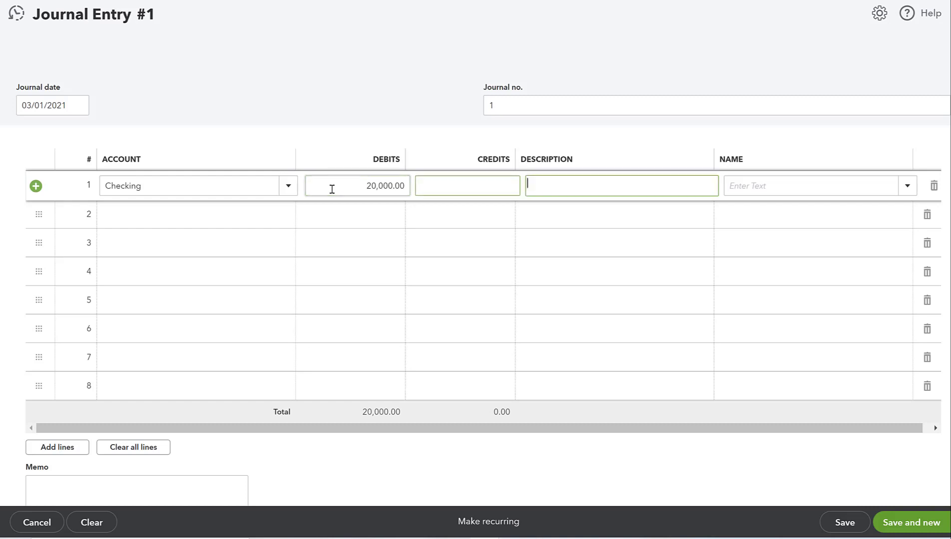
type("PPP Loan ")
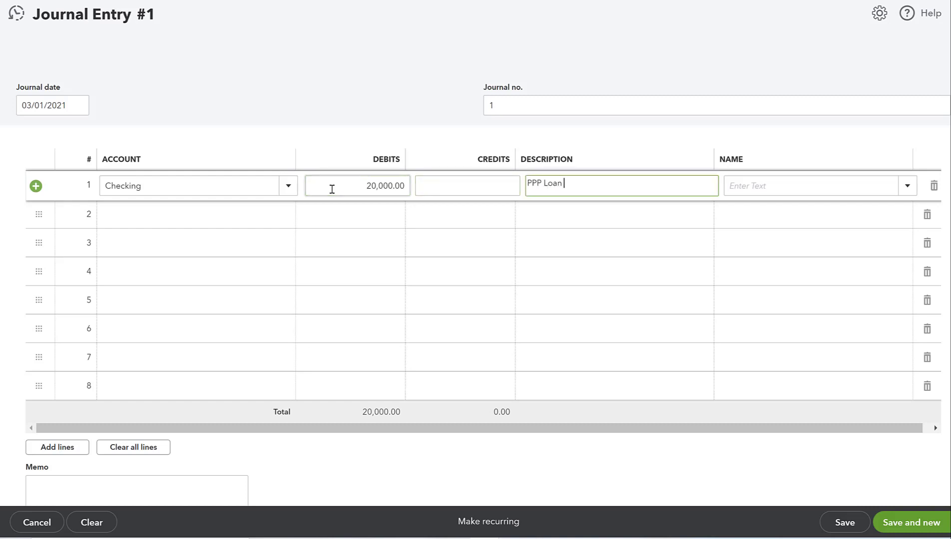
type("Rece")
key("Tab")
key("Tab")
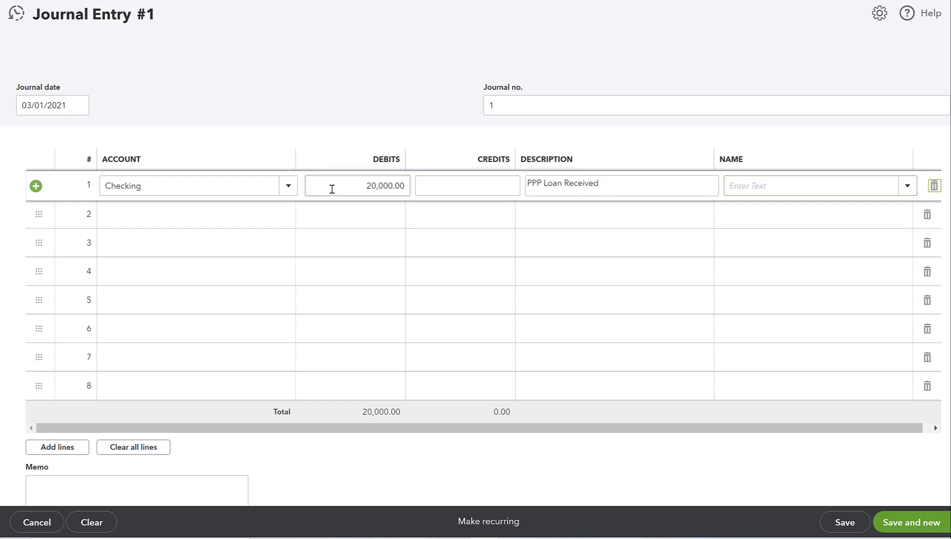
Choose the PPP Loan sub-account on the second journal line, then save and close the journal entry.
left_click(266, 224)
type("p")
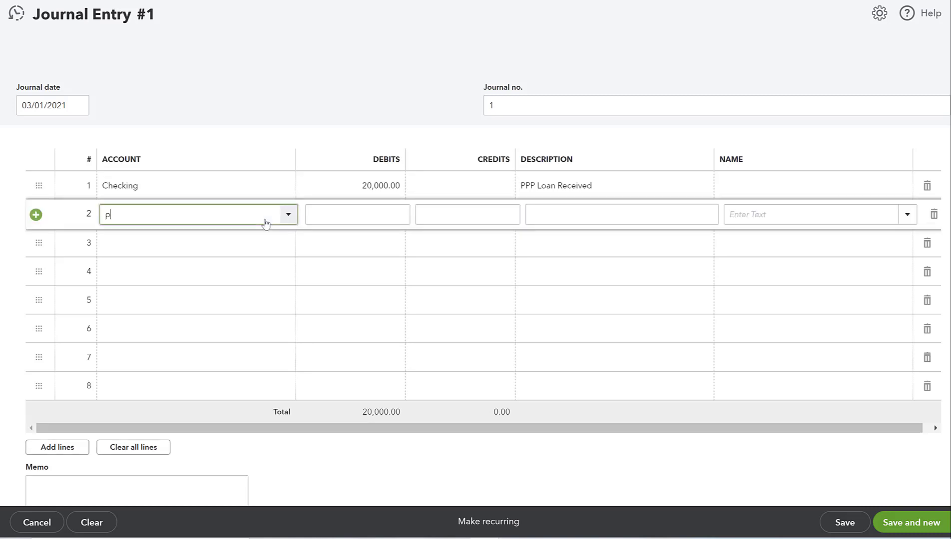
type("p")
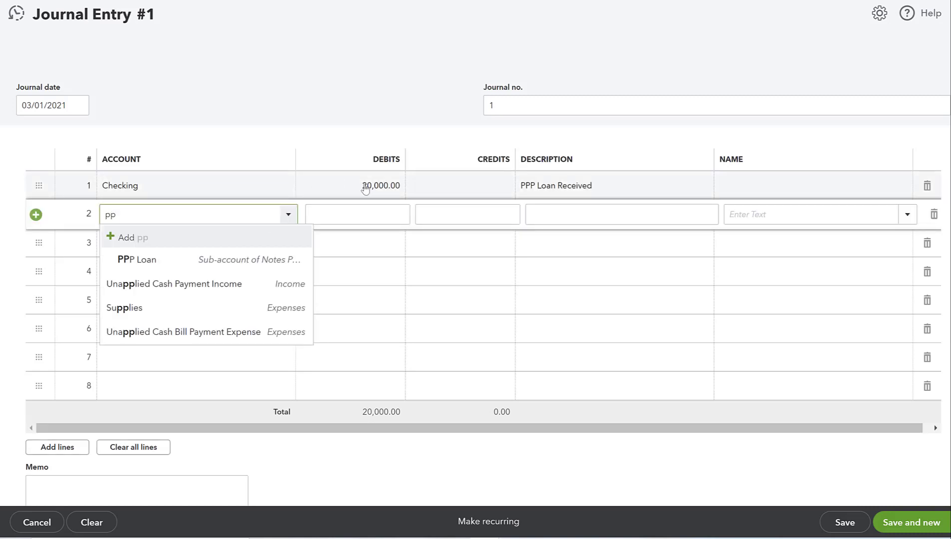
left_click(214, 261)
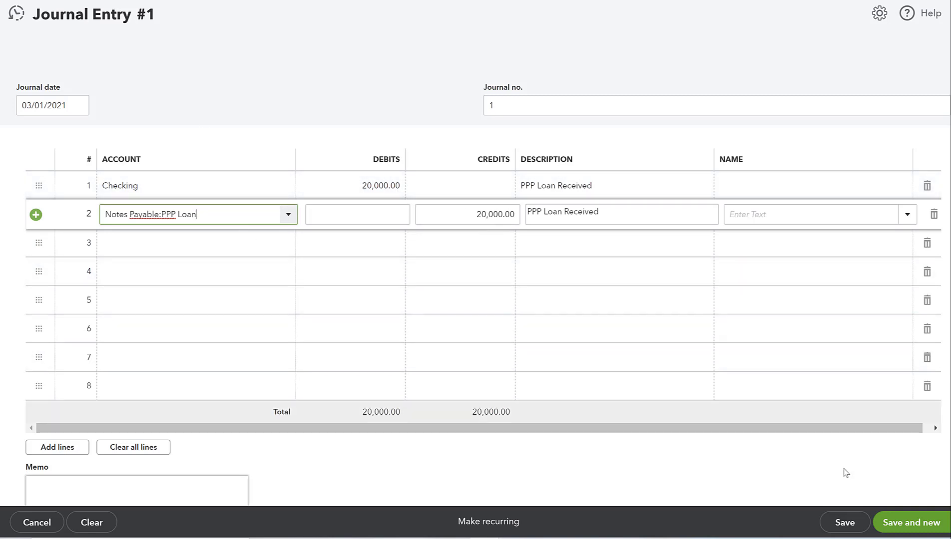
left_click(937, 531)
left_click(893, 501)
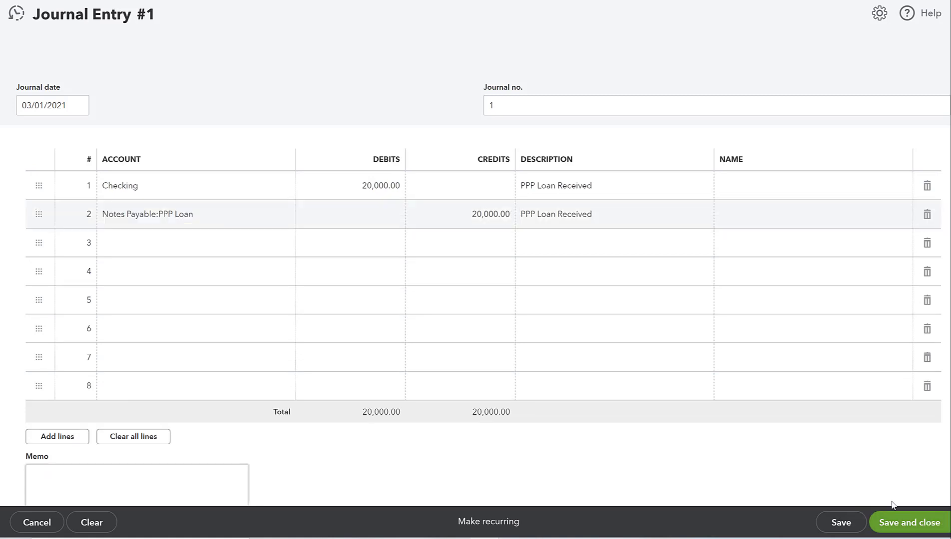
Save and close the journal entry, then open the Balance Sheet report and review the PPP Loan under long-term liabilities.
left_click(904, 507)
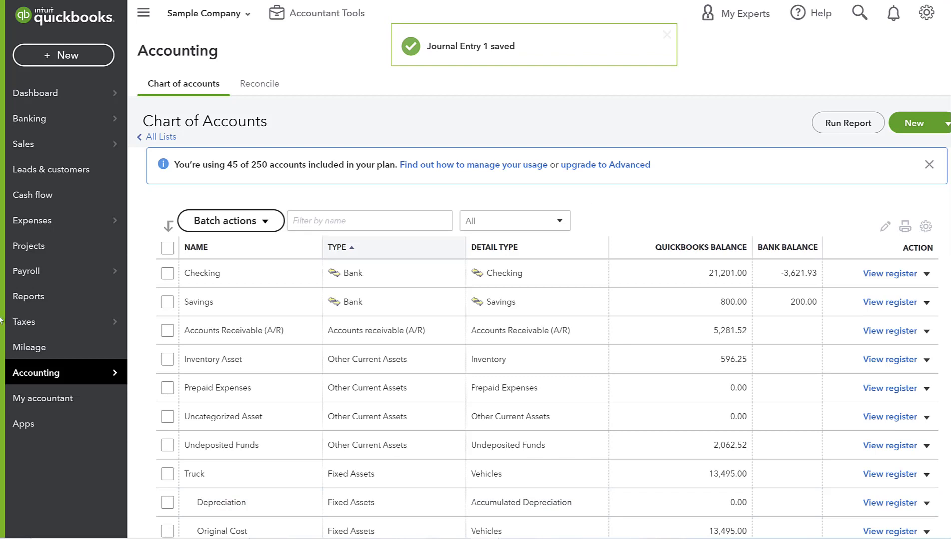
left_click(31, 299)
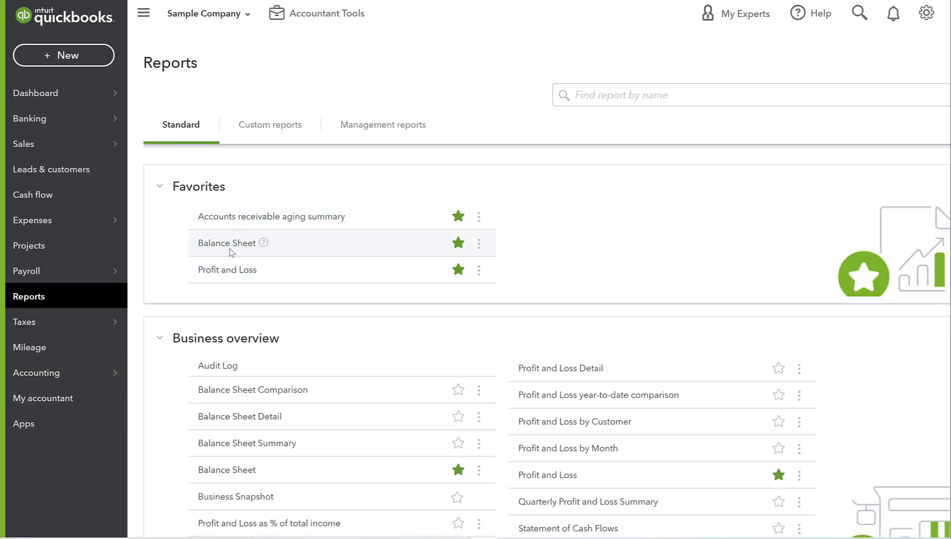
left_click(227, 244)
scroll(382, 157, "down", 3)
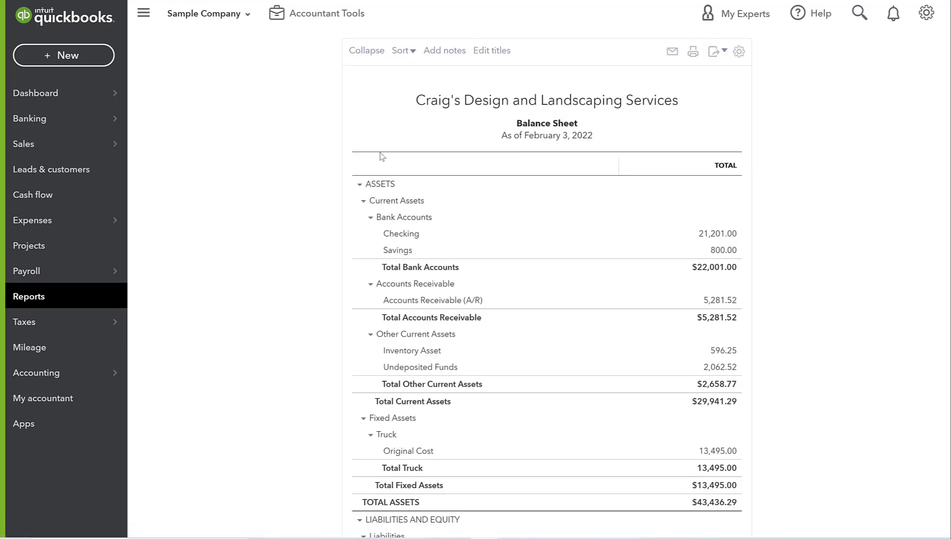
scroll(637, 190, "down", 10)
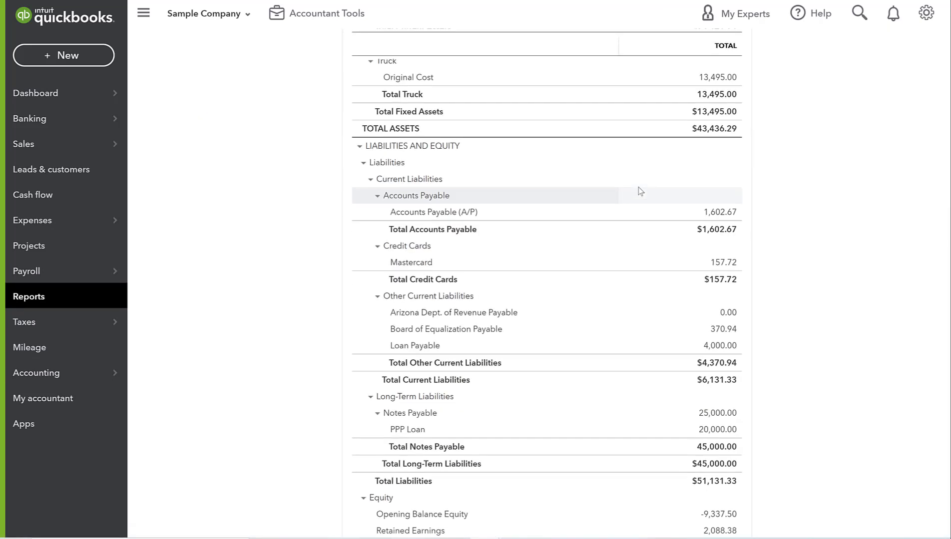
scroll(640, 191, "down", 3)
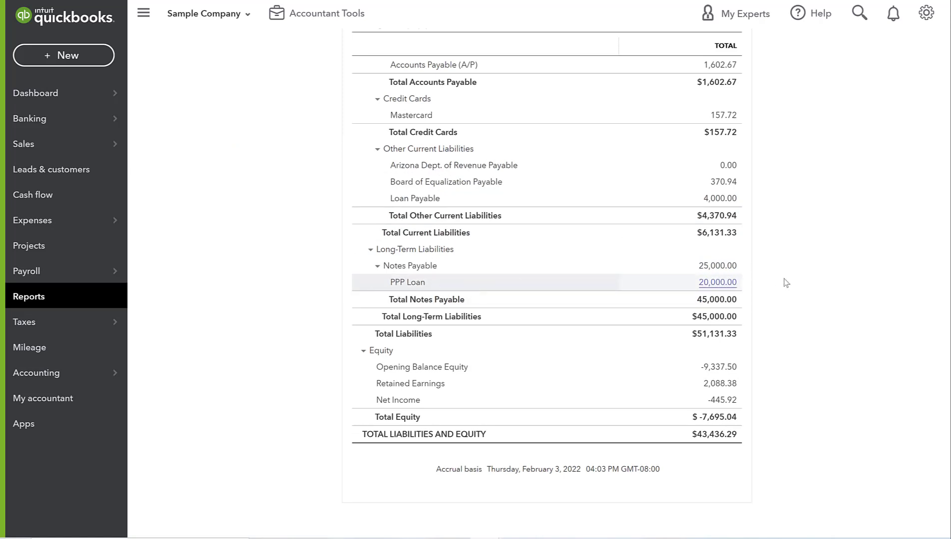
Open the transaction report behind the PPP Loan balance and rerun it from 01/01/2021 on the cash basis.
left_click(725, 282)
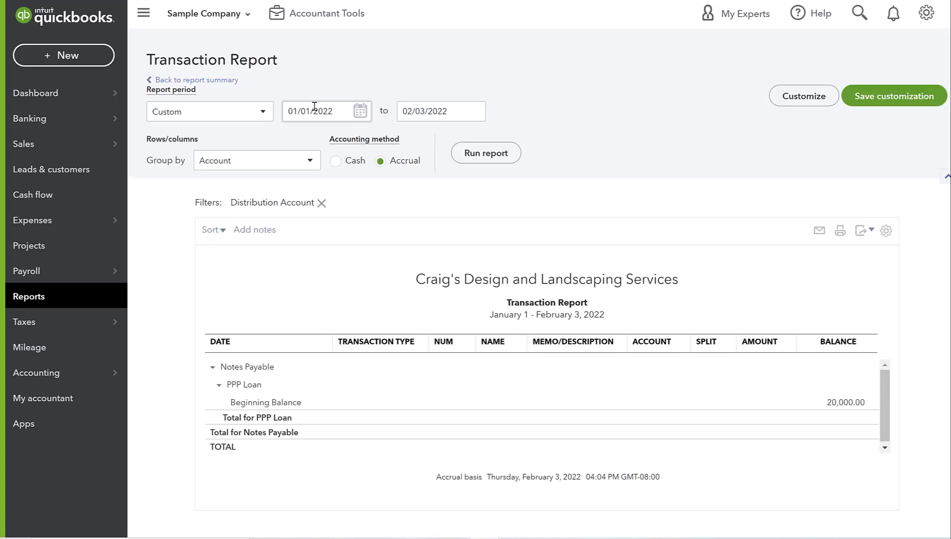
left_click(336, 108)
left_click(336, 110)
key("BackSpace")
left_click(335, 161)
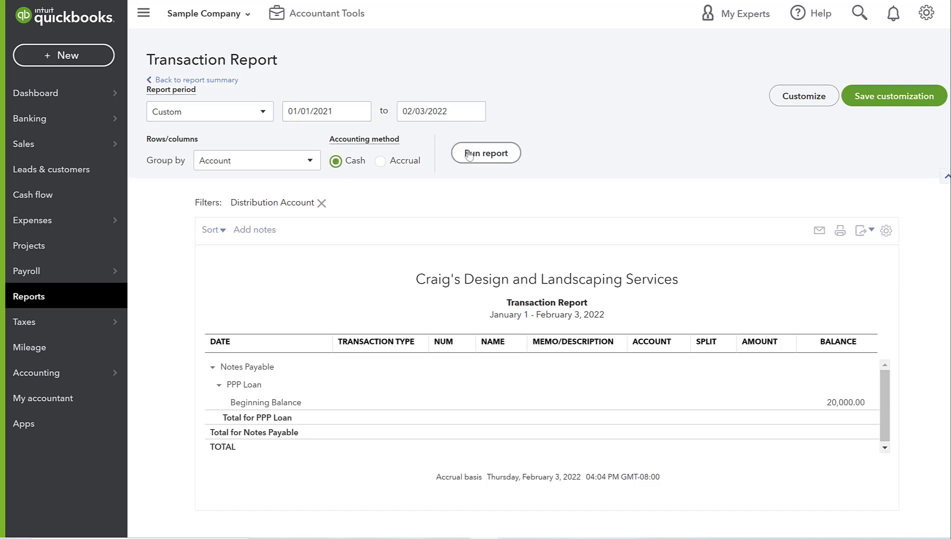
left_click(469, 155)
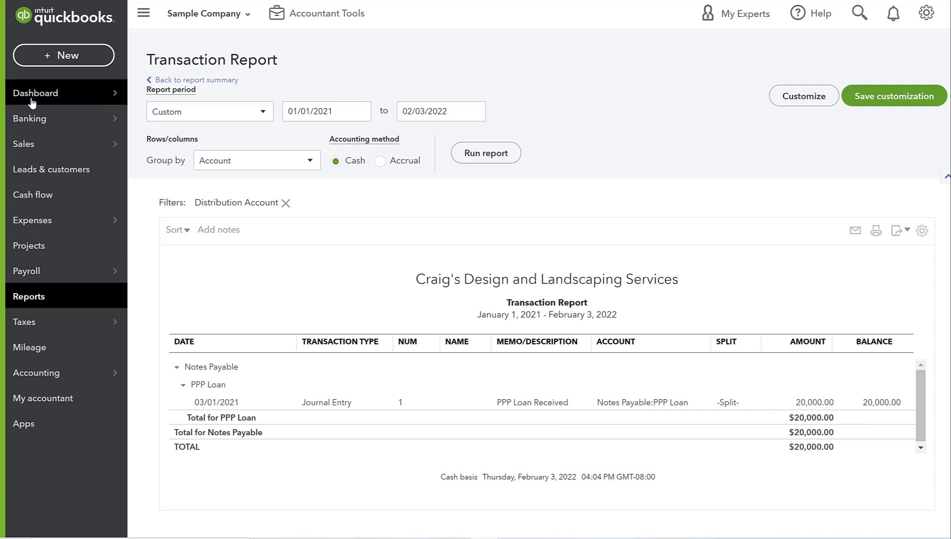
Start a new account in the chart of accounts with account type Other Income and detail type Other Miscellaneous Income.
left_click(94, 59)
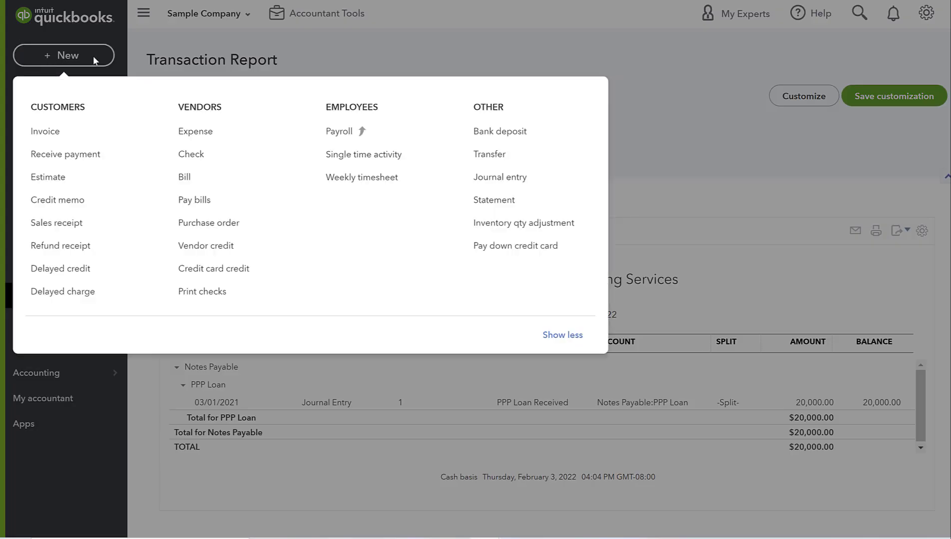
left_click(228, 464)
left_click(68, 375)
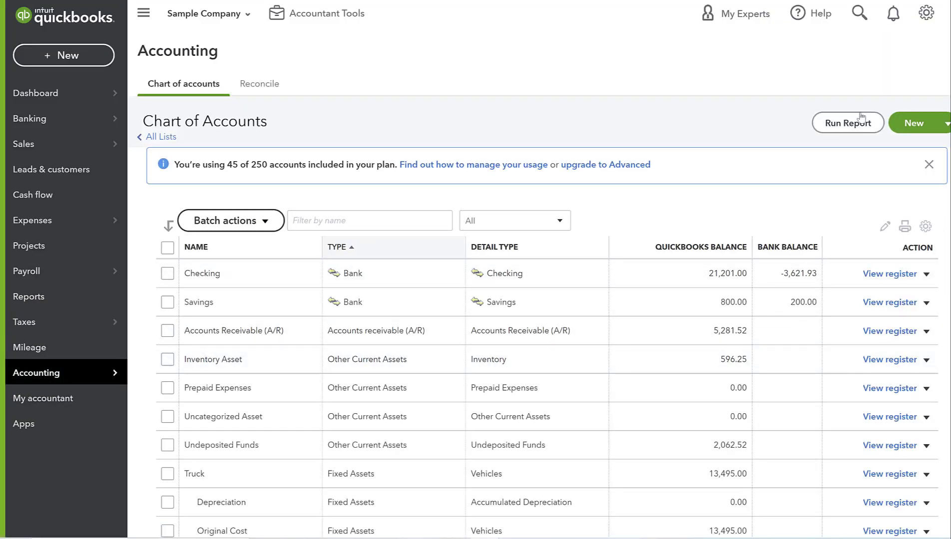
left_click(906, 126)
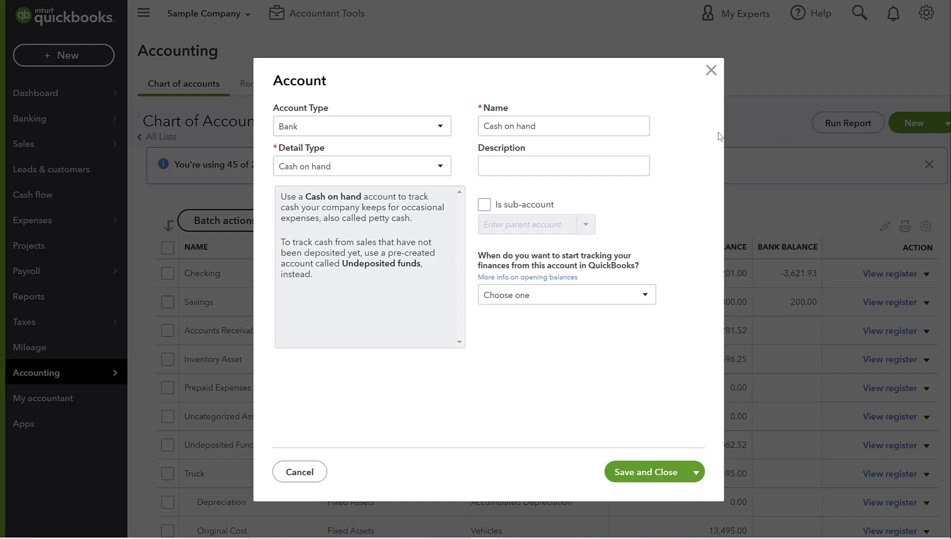
left_click(353, 132)
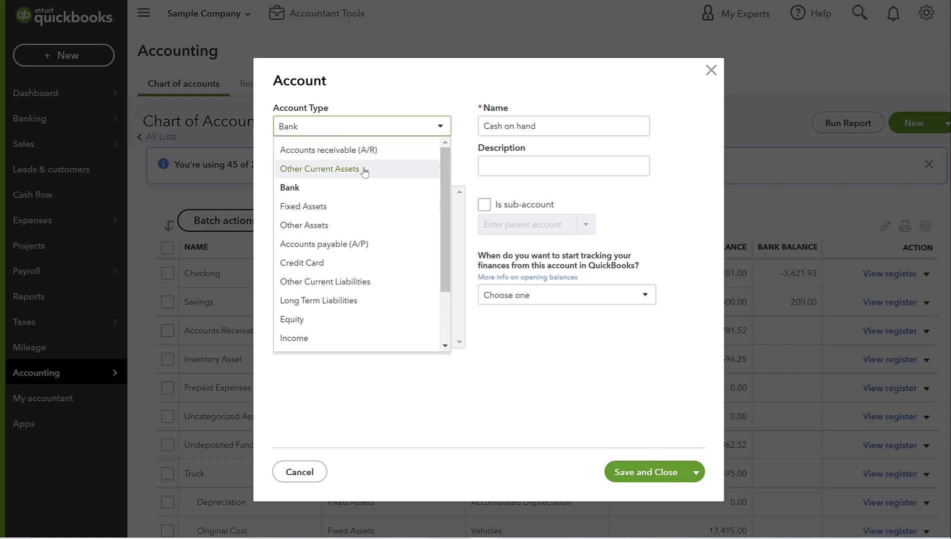
scroll(304, 225, "down", 1)
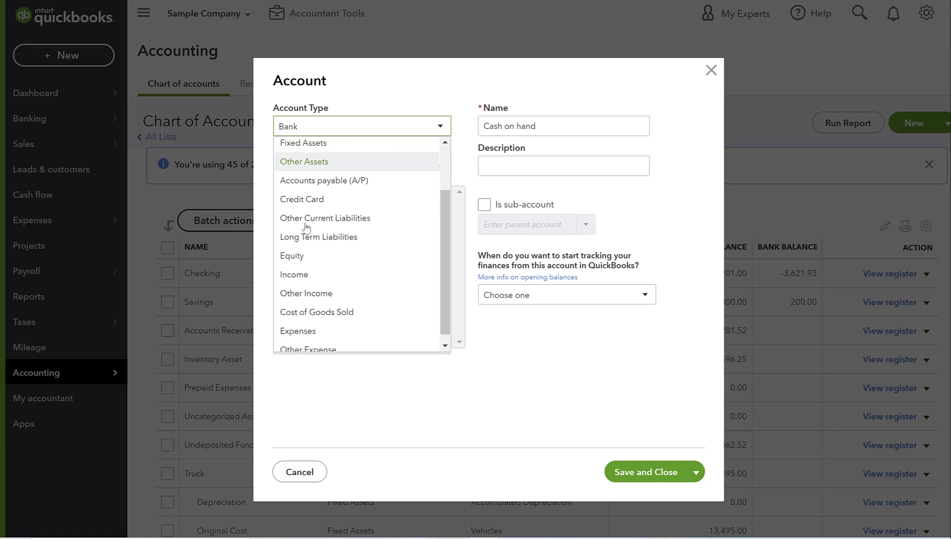
scroll(306, 227, "down", 1)
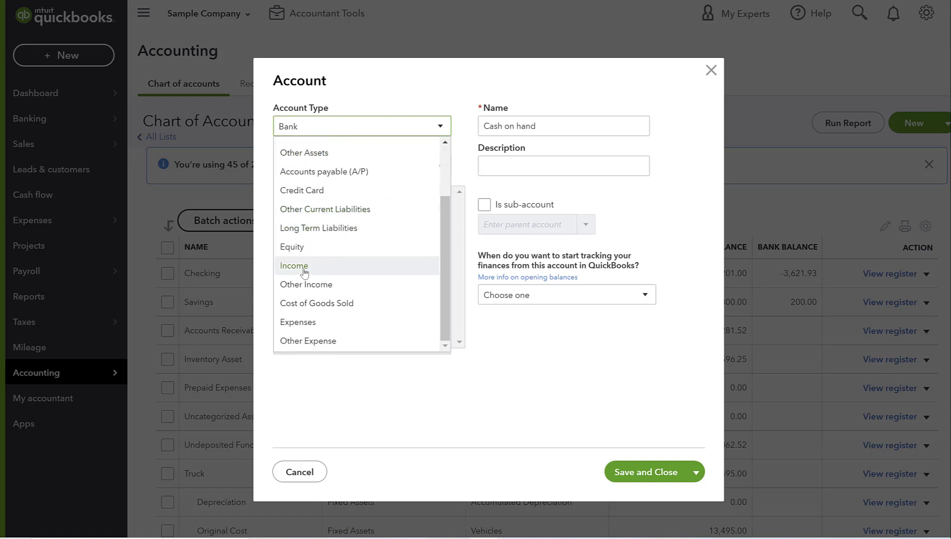
left_click(304, 272)
left_click(324, 131)
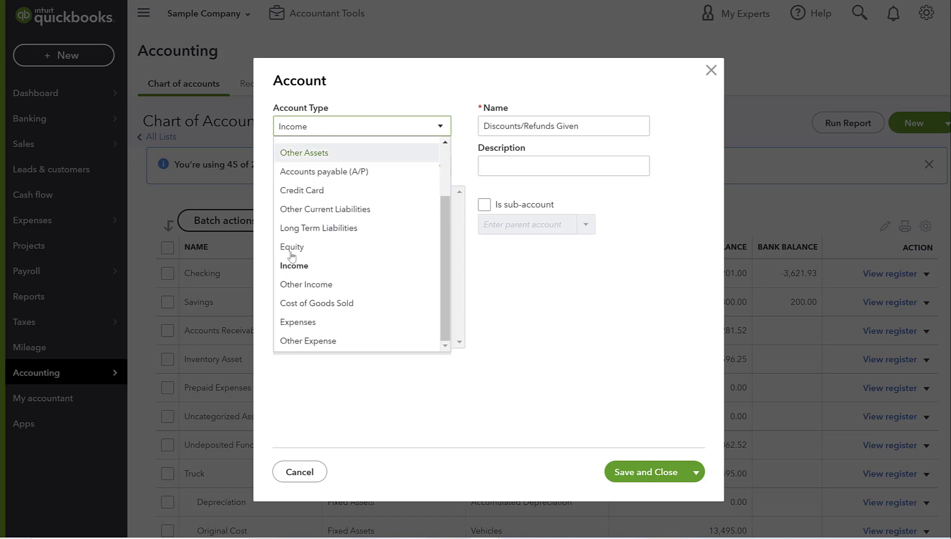
left_click(304, 286)
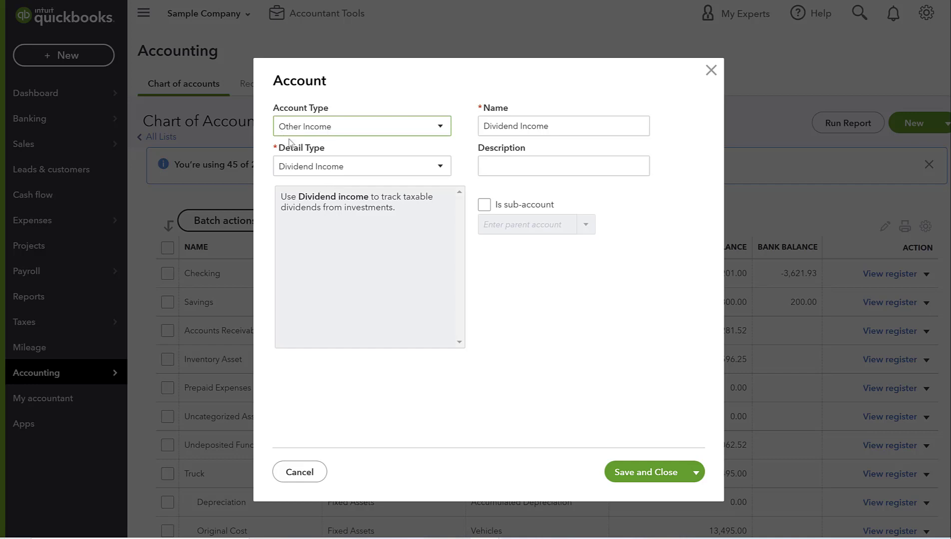
left_click(344, 166)
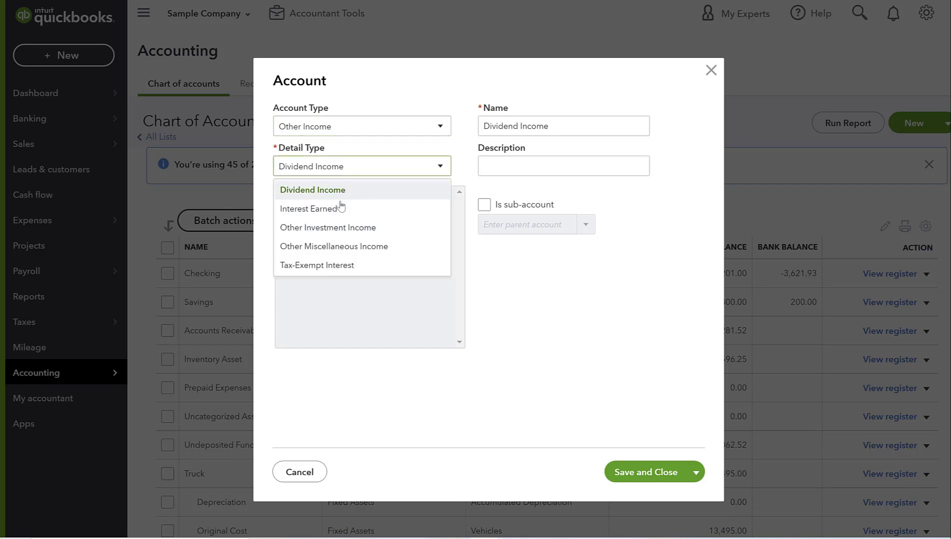
left_click(316, 245)
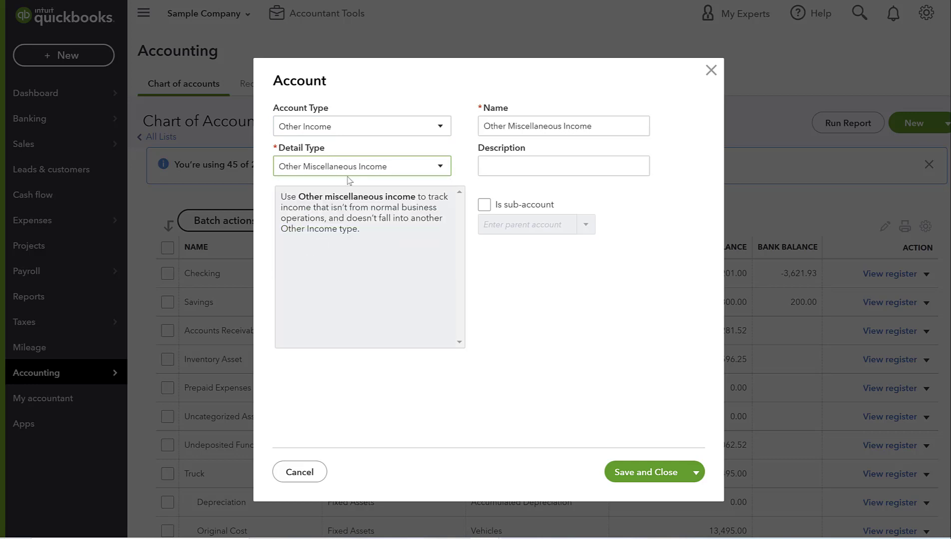
Name the new account "Other Income - PPP Forgiveness - Non-taxable".
triple_click(519, 124)
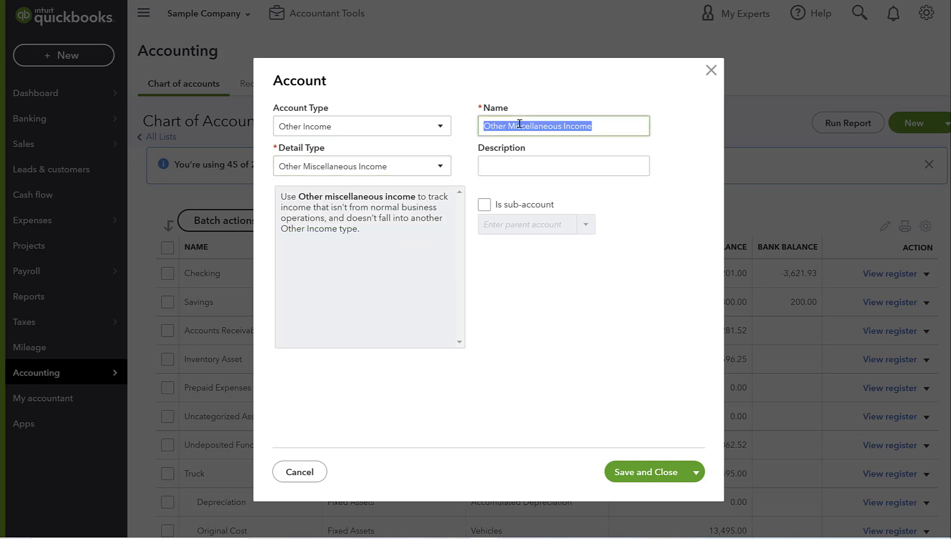
type("Other ")
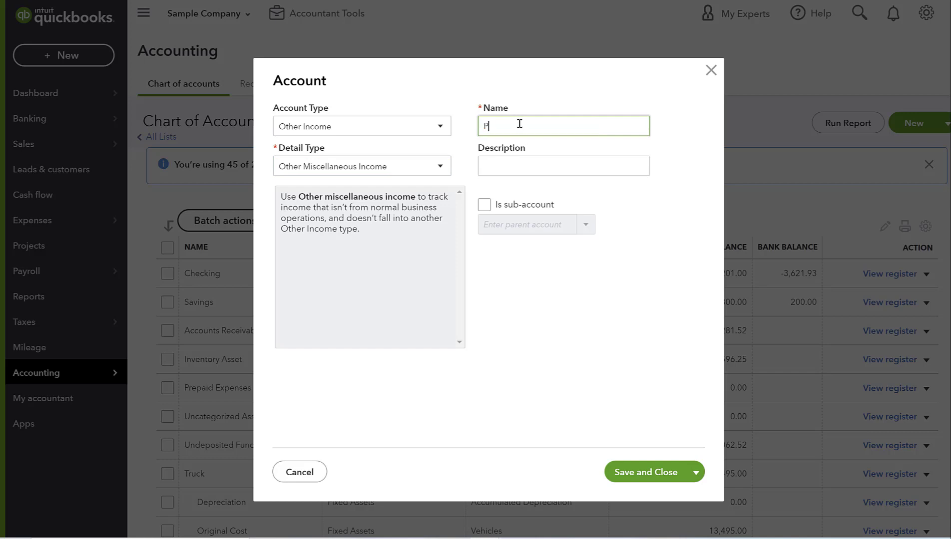
type("Income - PPP Fo")
key("BackSpace")
type("Or")
key("BackSpace")
key("BackSpace")
type("orgiveness")
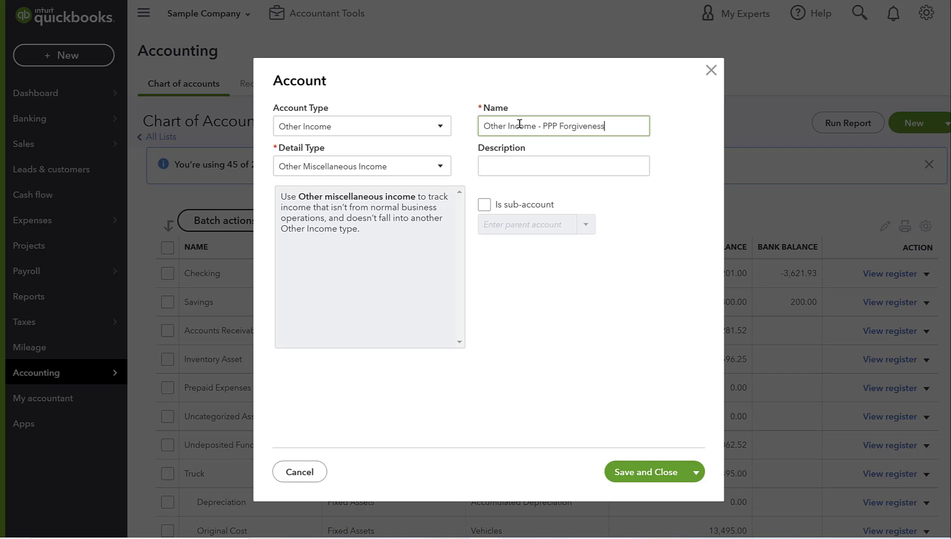
type(" - Non-taxable")
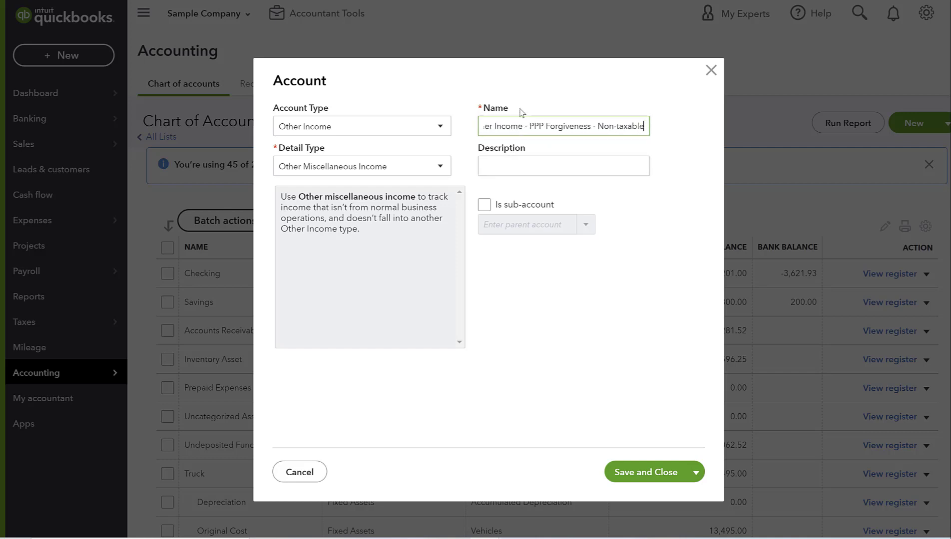
Enter the account description "For the forgiveness of the PPP loan", then save and close the account.
left_click(492, 168)
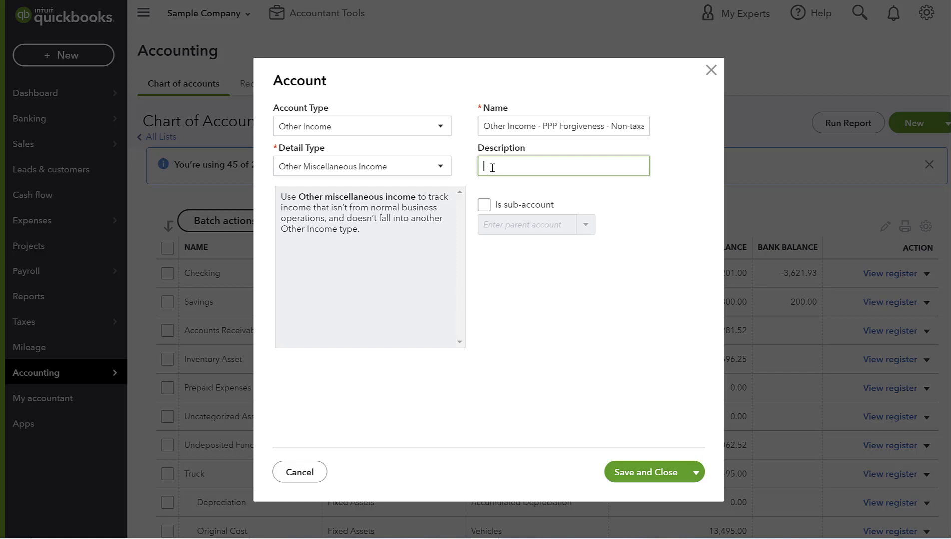
type("For the forgiveness of the ")
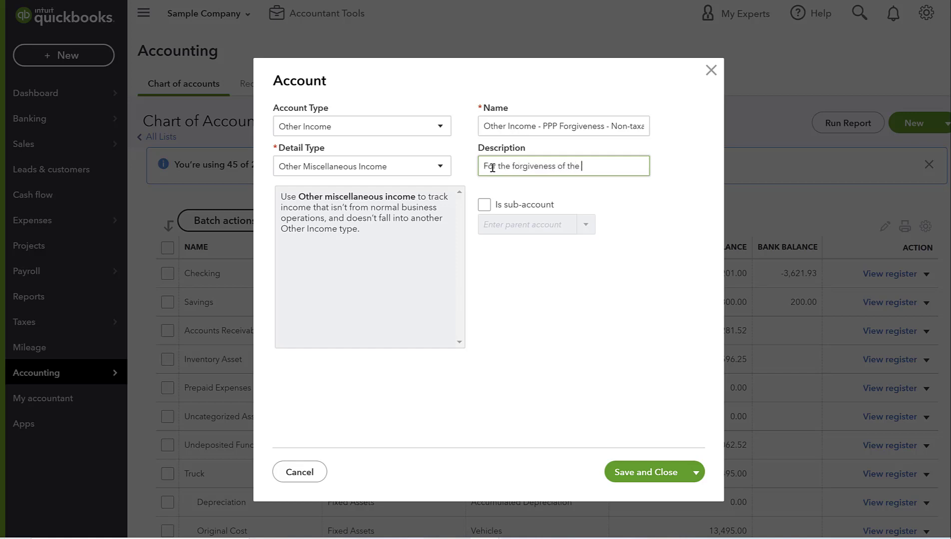
type("PPP loan")
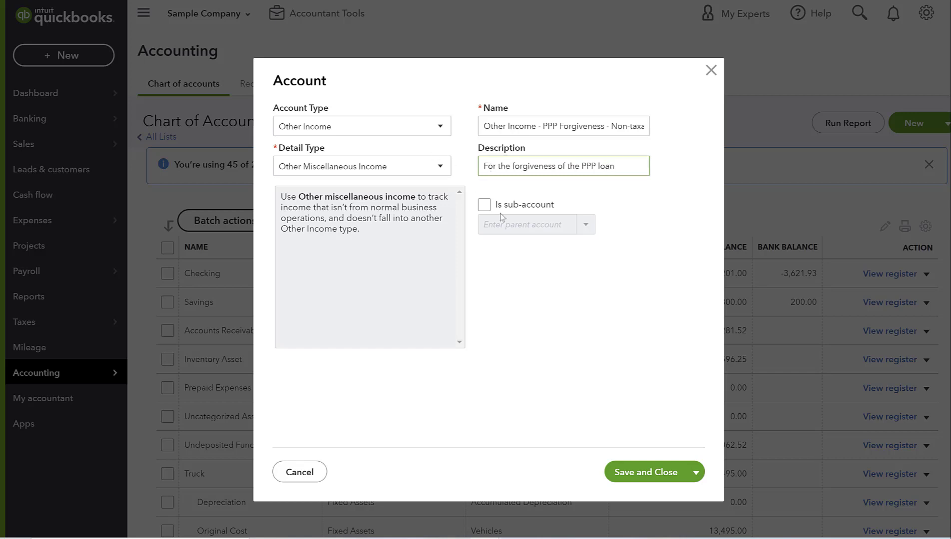
left_click(638, 476)
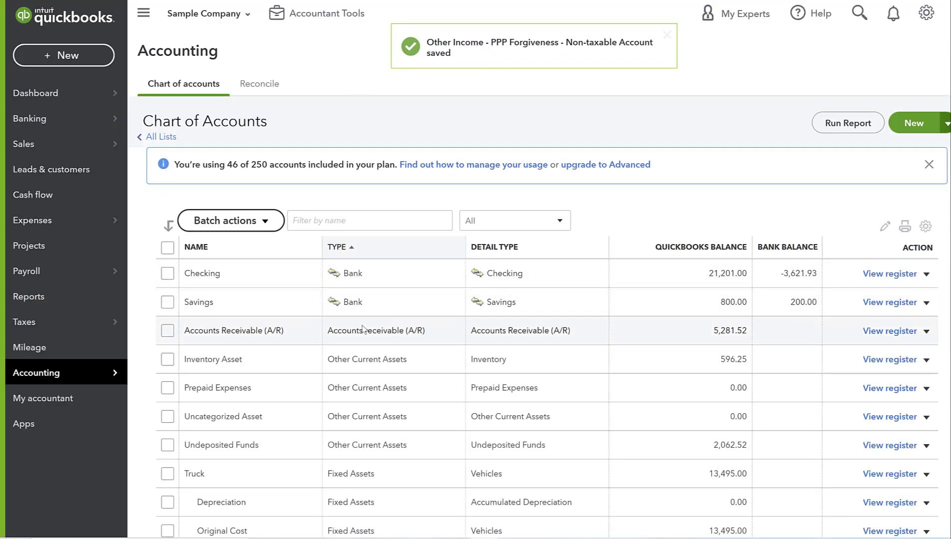
Filter the chart of accounts by the name "ppp".
left_click(358, 220)
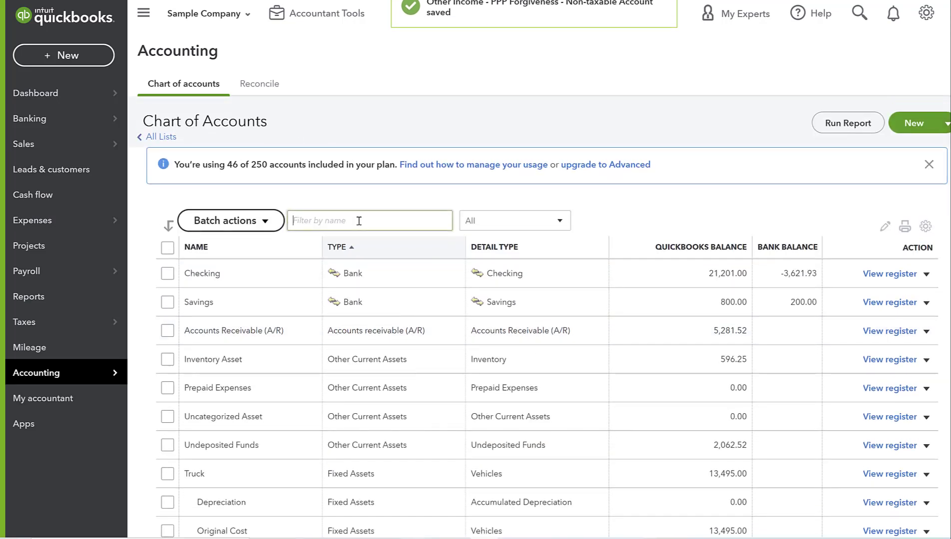
type("ppp")
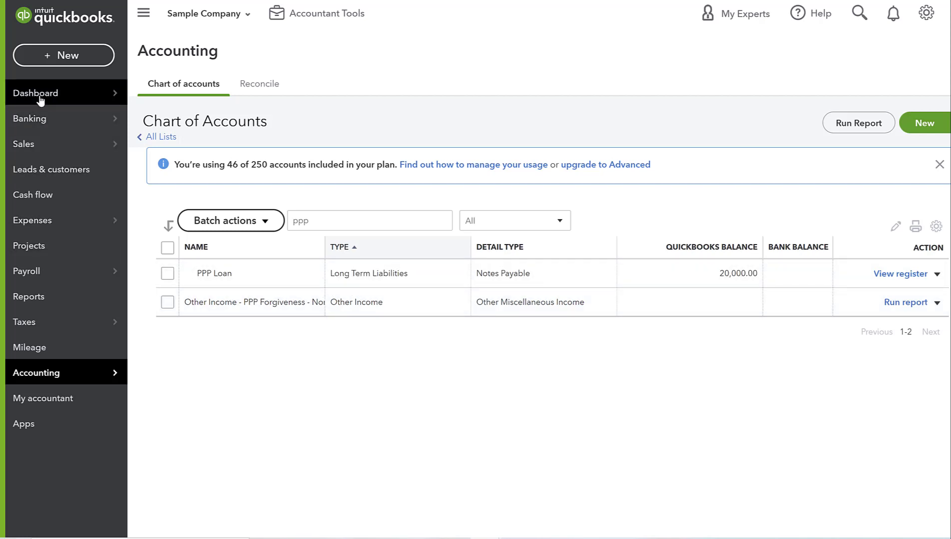
Create a new journal entry dated 02/03/2022.
left_click(57, 59)
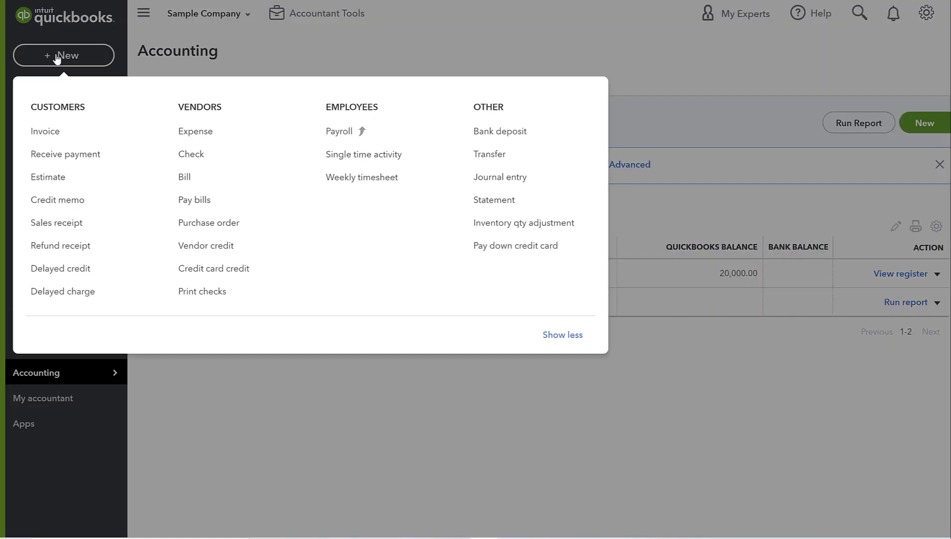
left_click(484, 188)
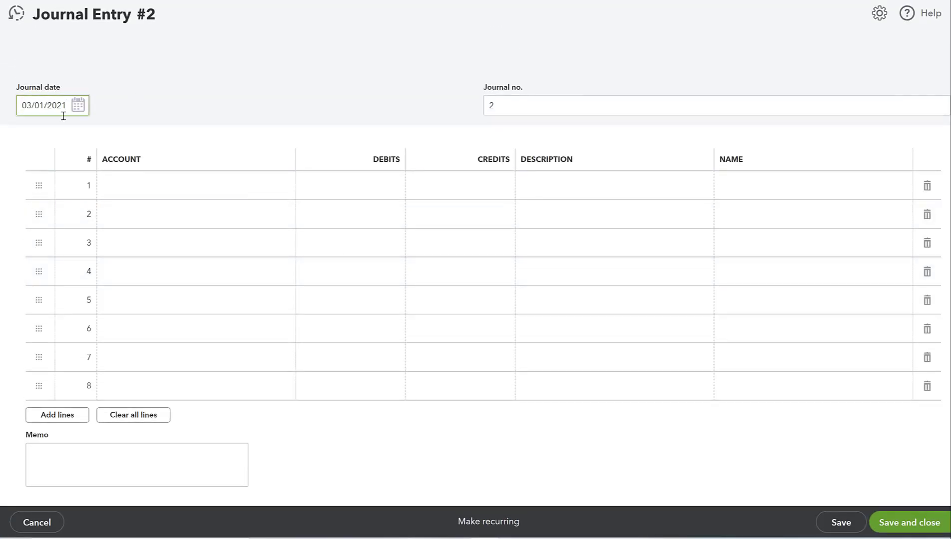
left_click(81, 110)
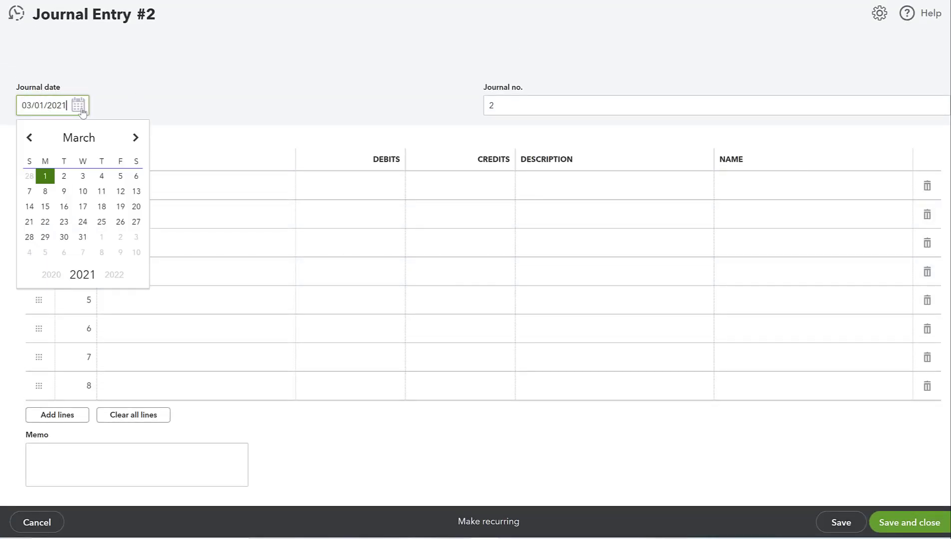
left_click(135, 138)
left_click(135, 139)
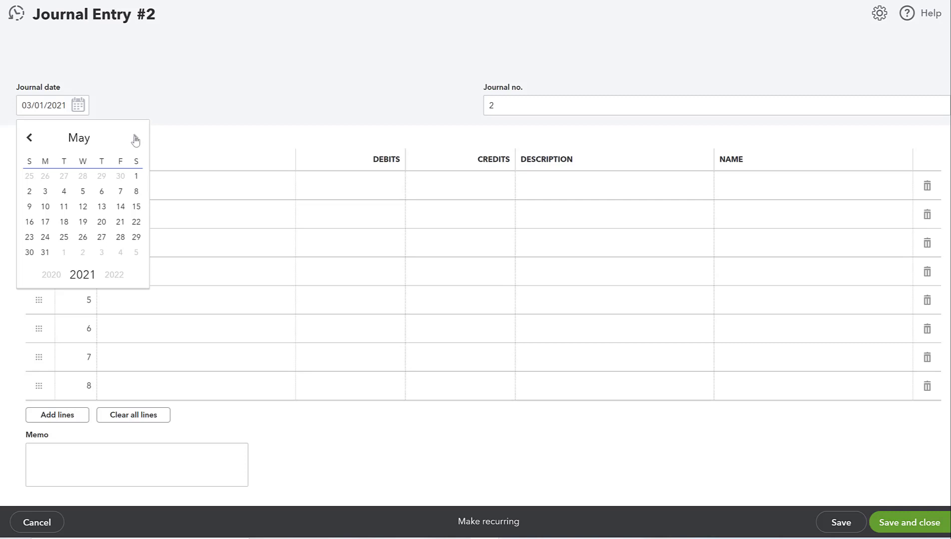
left_click(135, 139)
left_click(135, 138)
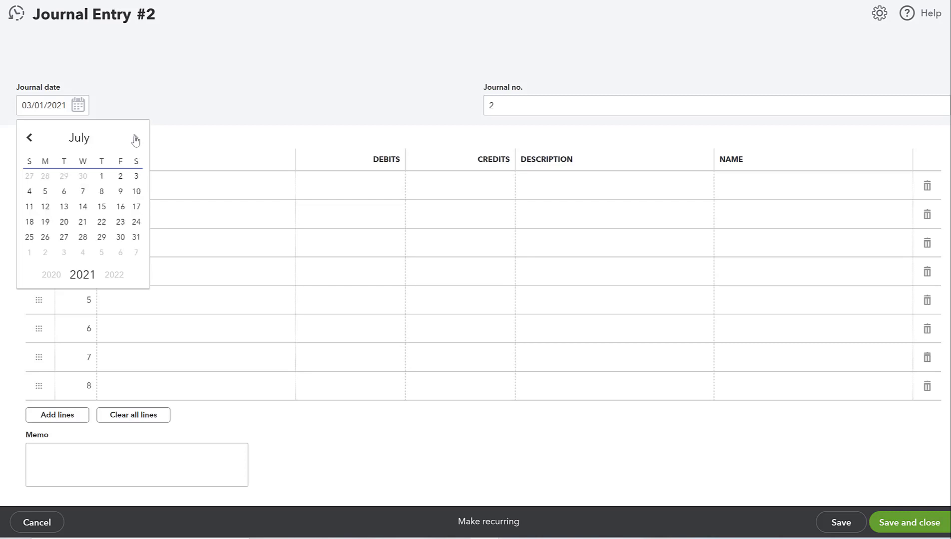
left_click(135, 138)
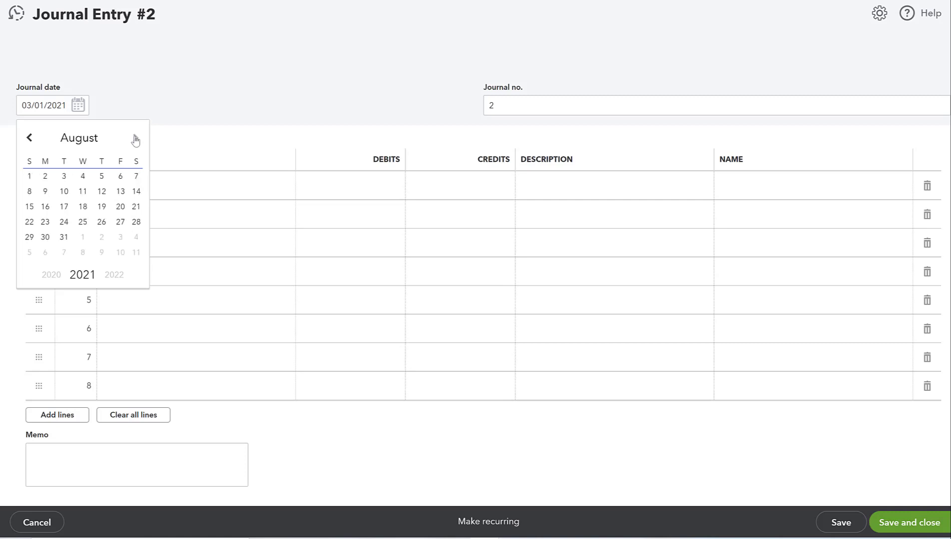
left_click(135, 138)
left_click(135, 138)
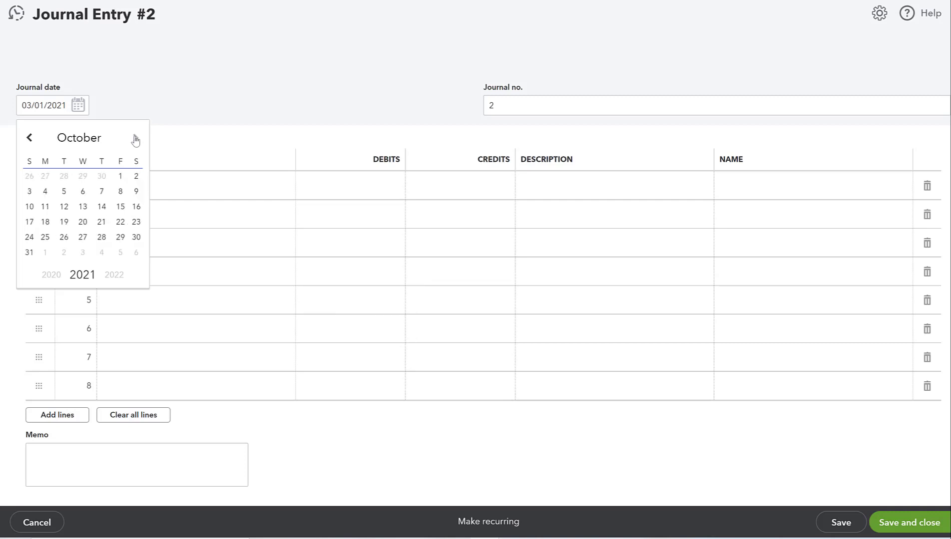
left_click(135, 139)
left_click(135, 138)
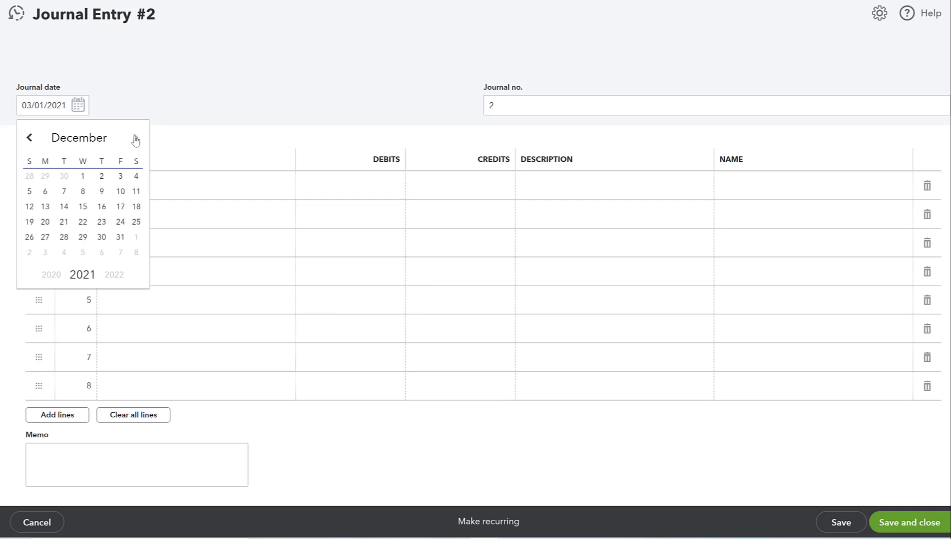
left_click(135, 139)
left_click(134, 138)
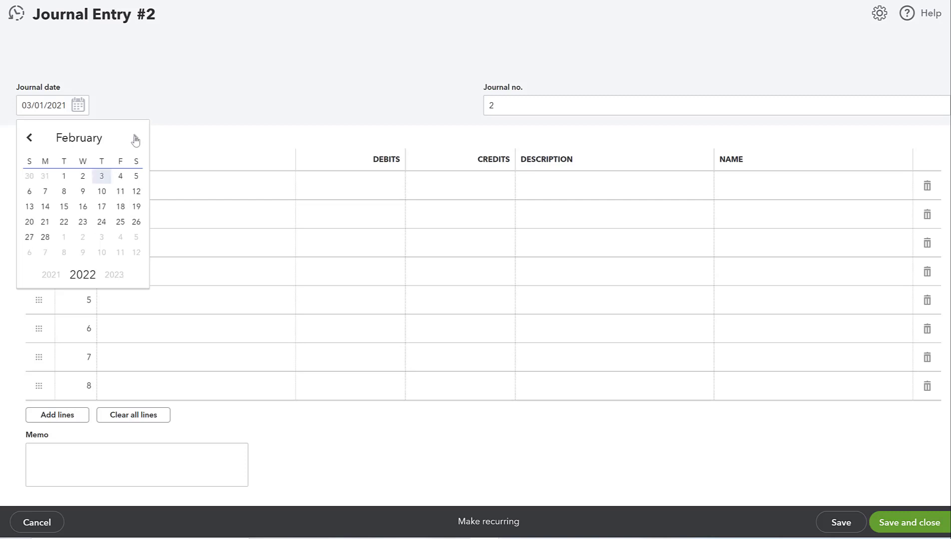
left_click(102, 176)
On line 1, debit Notes Payable:PPP Loan 20,000.00 with the description "Forgiveness for PPP Loan approved on 2/3".
left_click(118, 192)
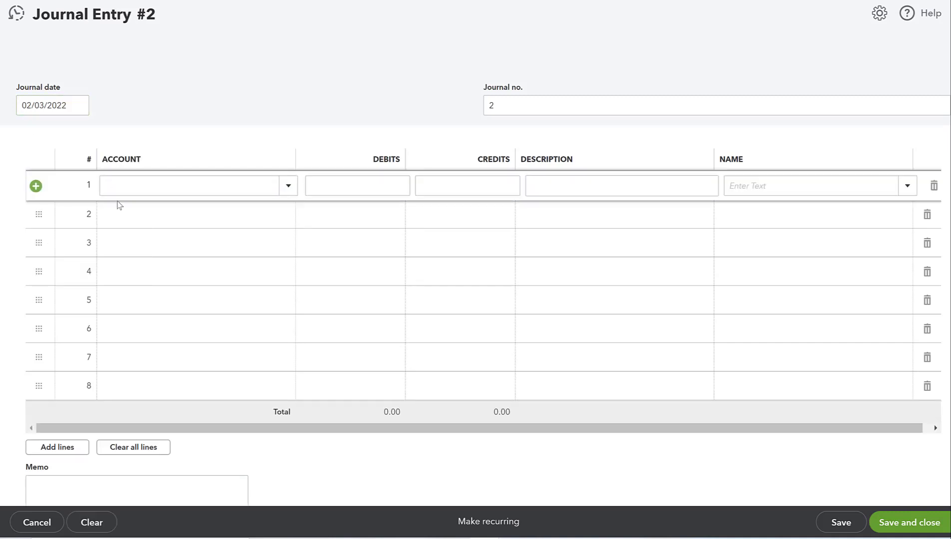
left_click(162, 184)
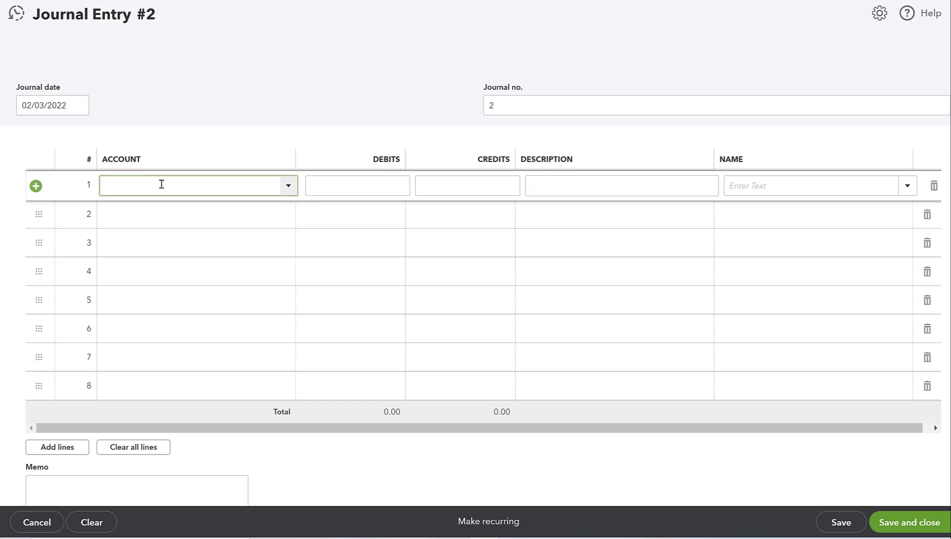
type("ppp")
left_click(160, 231)
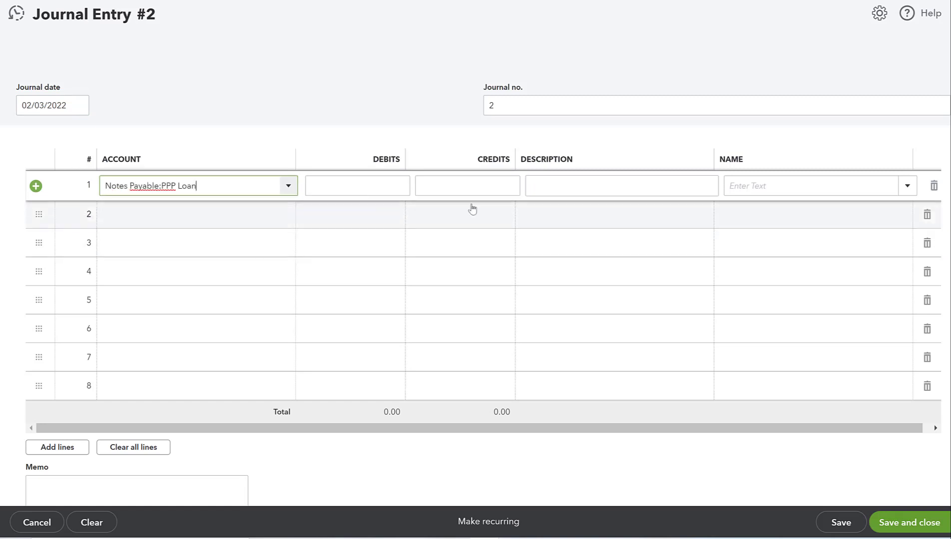
left_click(378, 186)
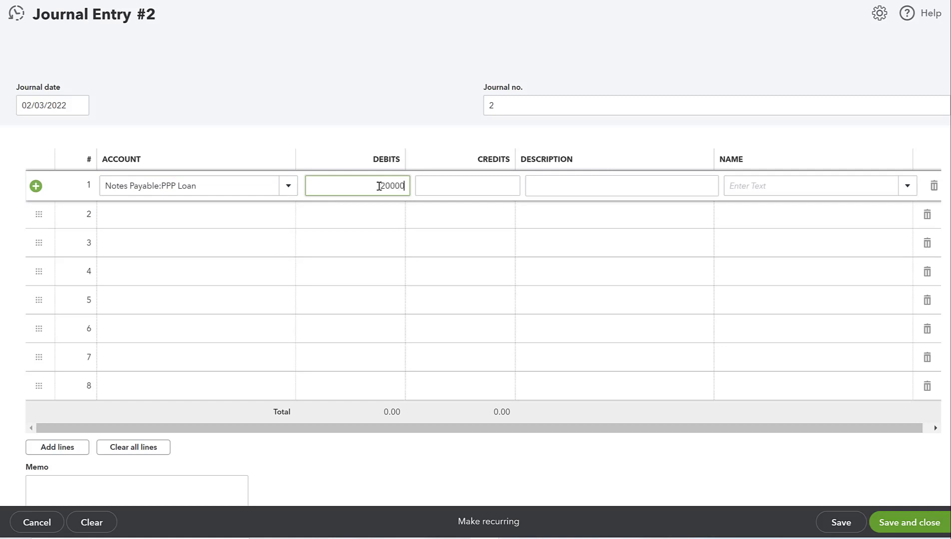
left_click(613, 190)
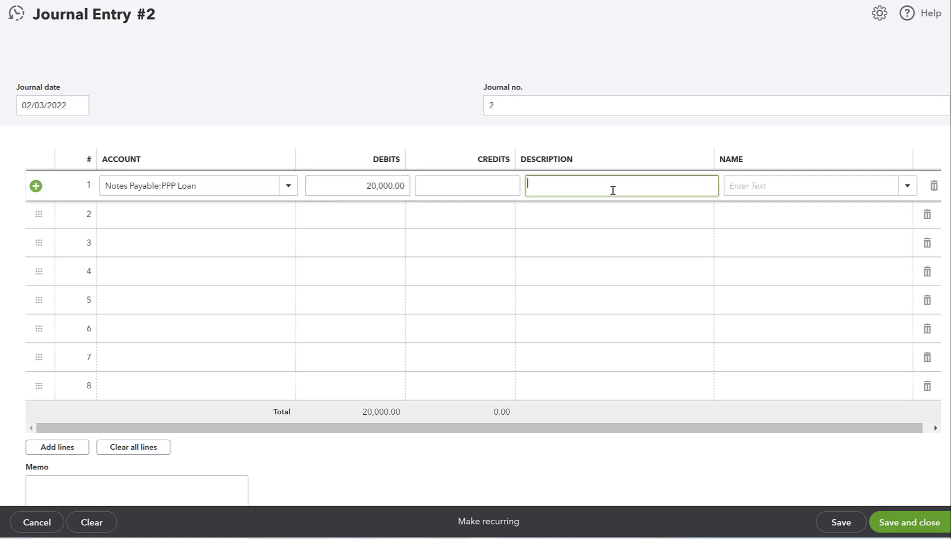
type("F")
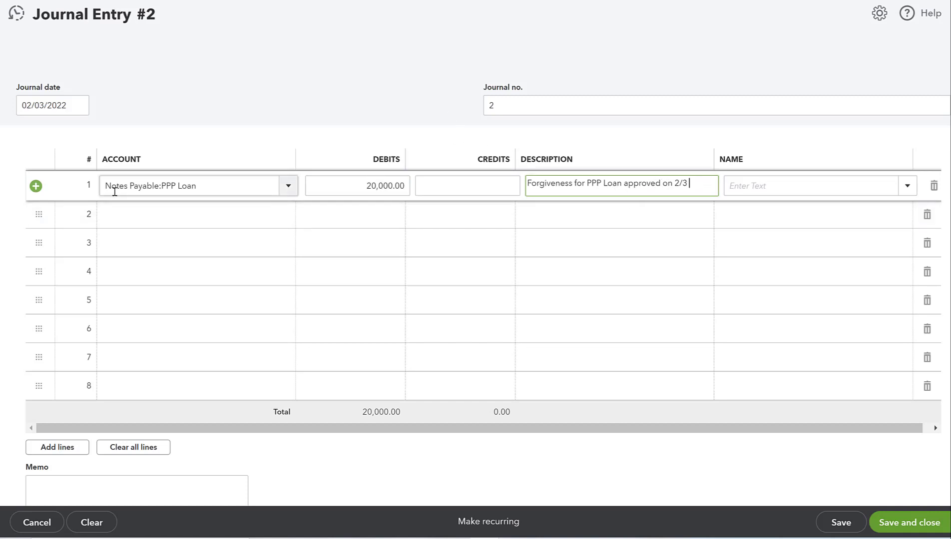
On line 2, credit 20,000.00 to the account "Other Income - PPP Forgiveness - Non-taxable" with the same description.
left_click(102, 222)
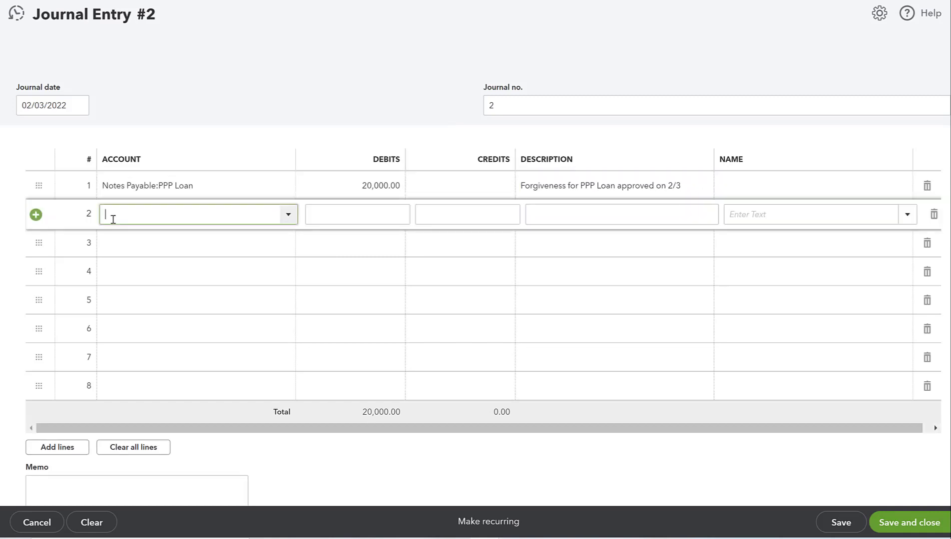
type("ppp")
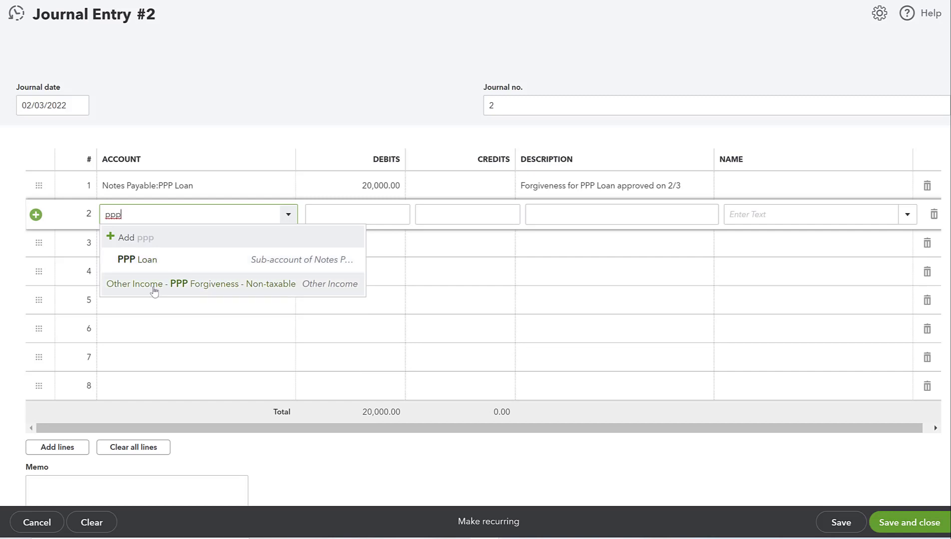
left_click(231, 286)
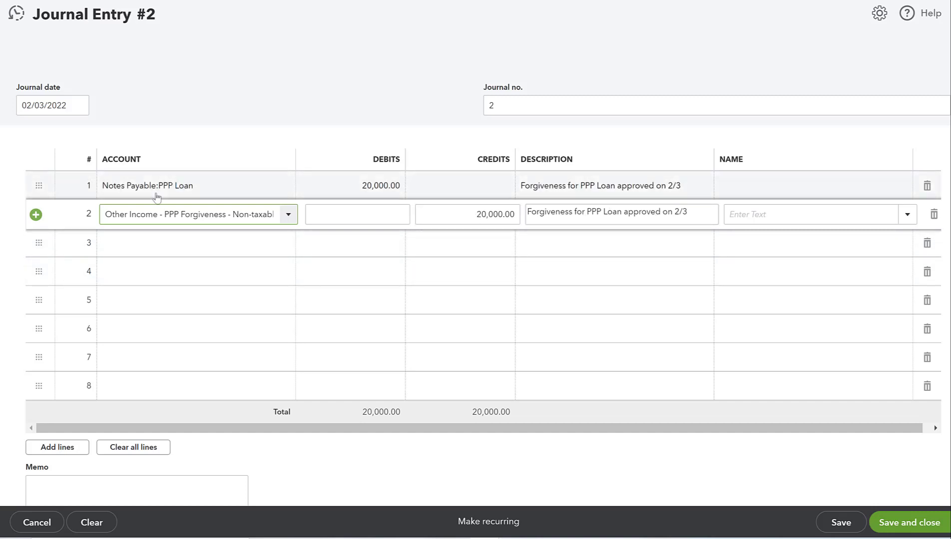
scroll(53, 479, "down", 5)
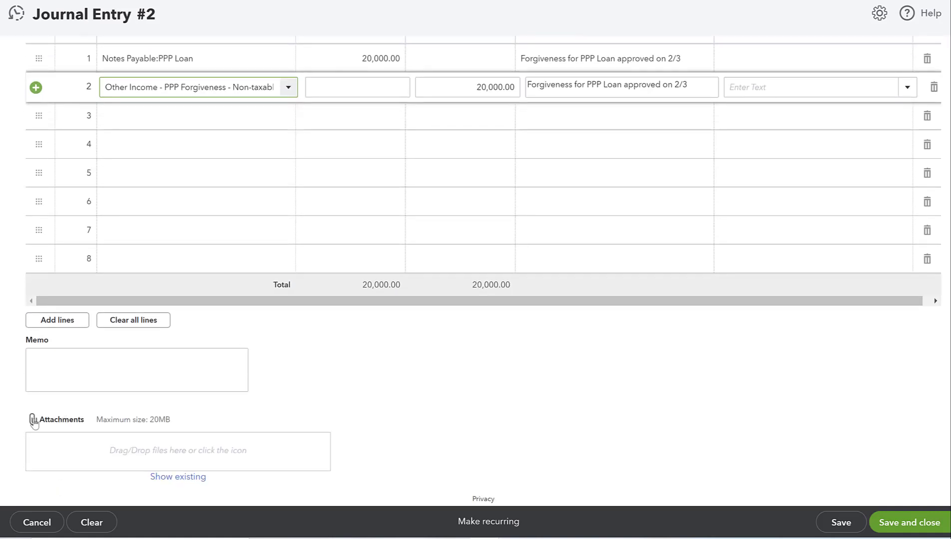
left_click(35, 422)
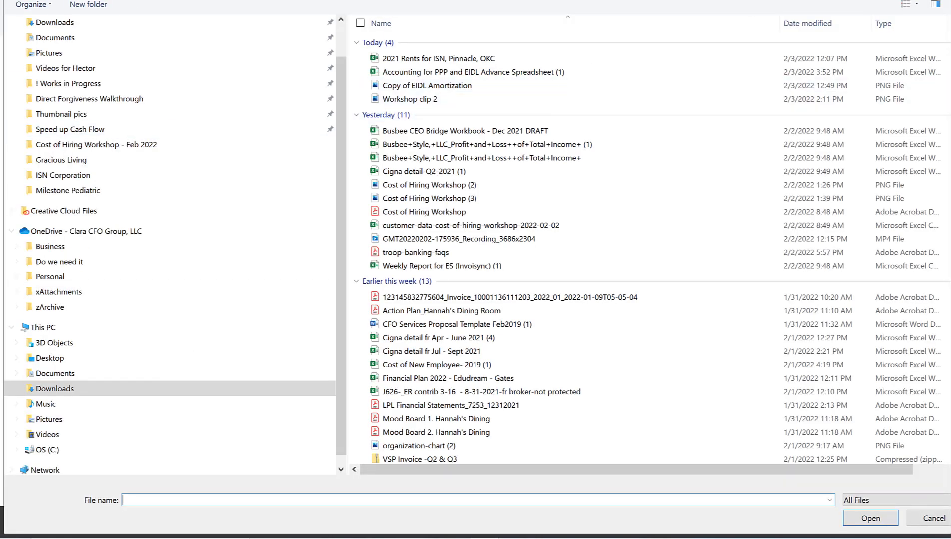
key("Escape")
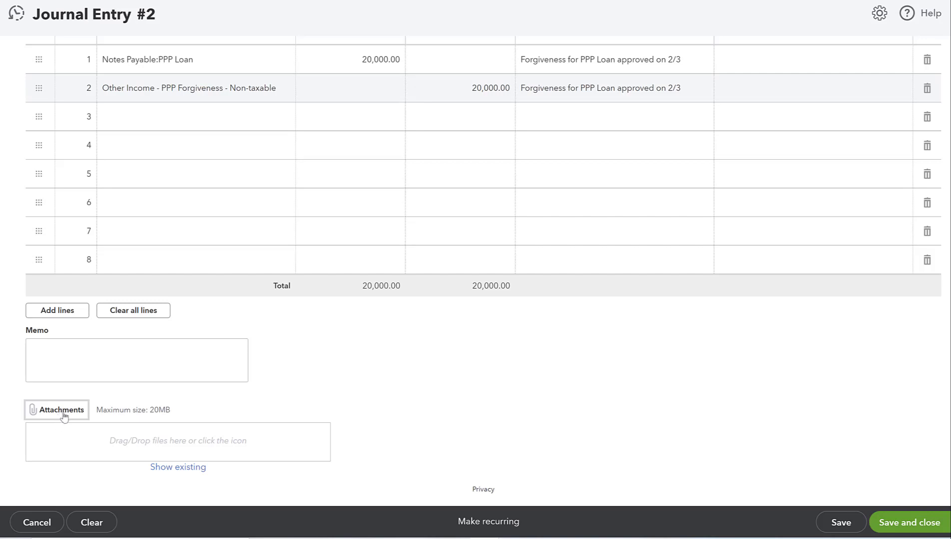
Save and close the loan forgiveness journal entry.
scroll(64, 417, "up", 3)
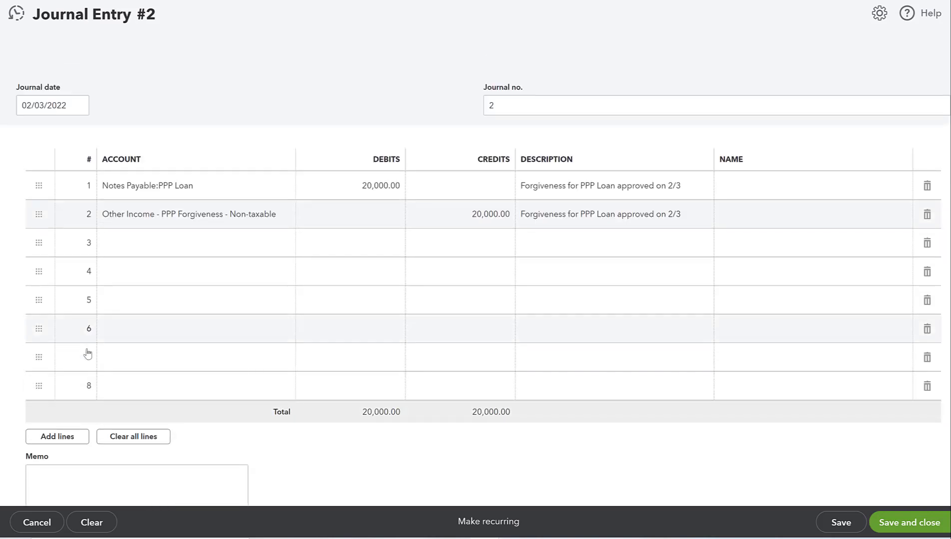
left_click(924, 522)
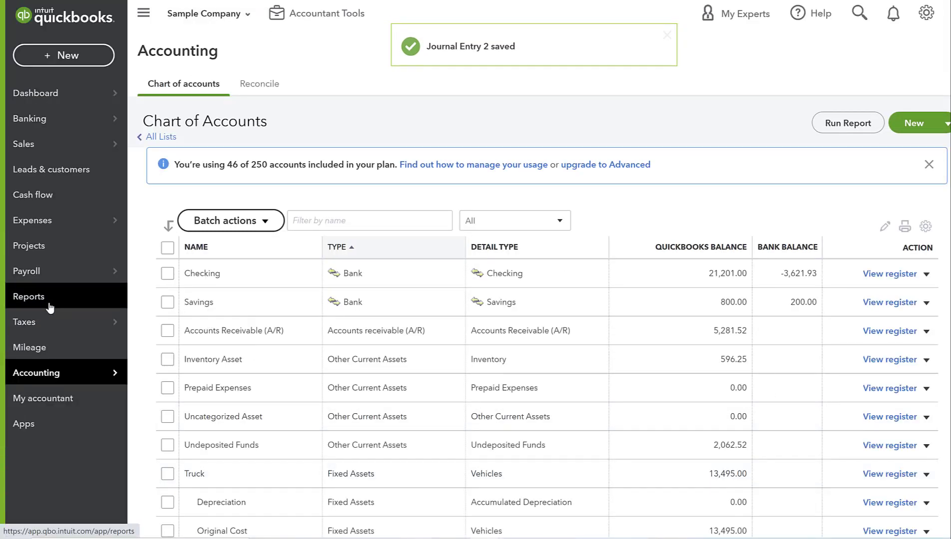
Open the Profit and Loss report and examine where the PPP forgiveness income falls relative to regular income, expenses and net operating income.
left_click(51, 304)
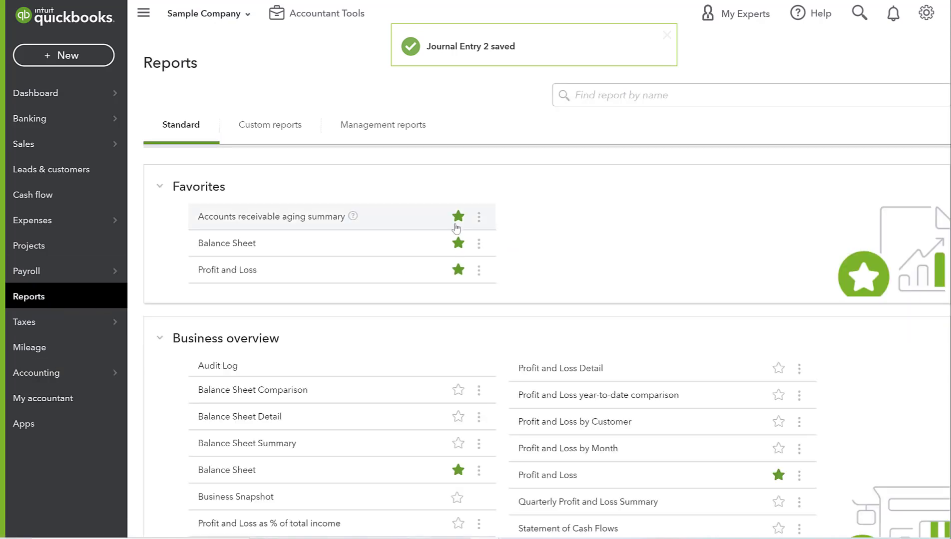
left_click(215, 270)
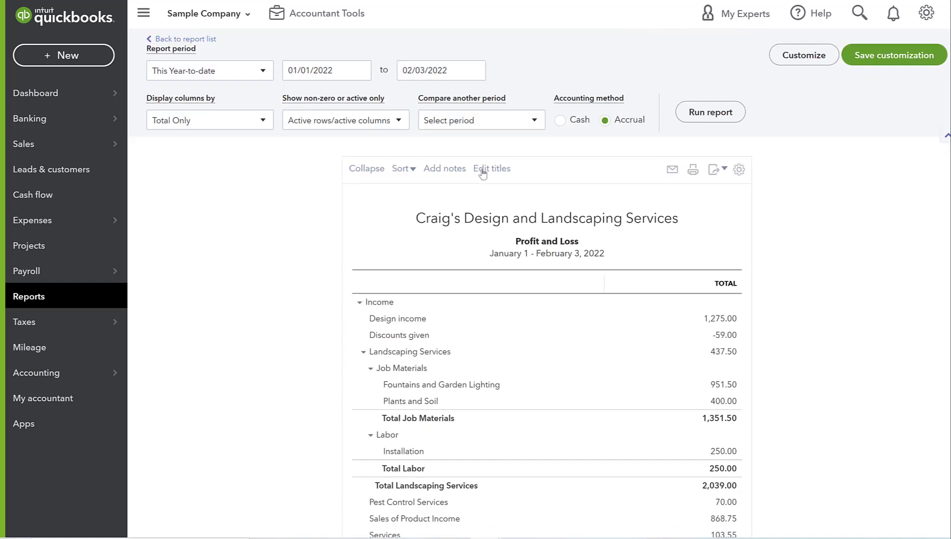
scroll(483, 171, "down", 7)
scroll(483, 170, "up", 7)
scroll(483, 171, "down", 5)
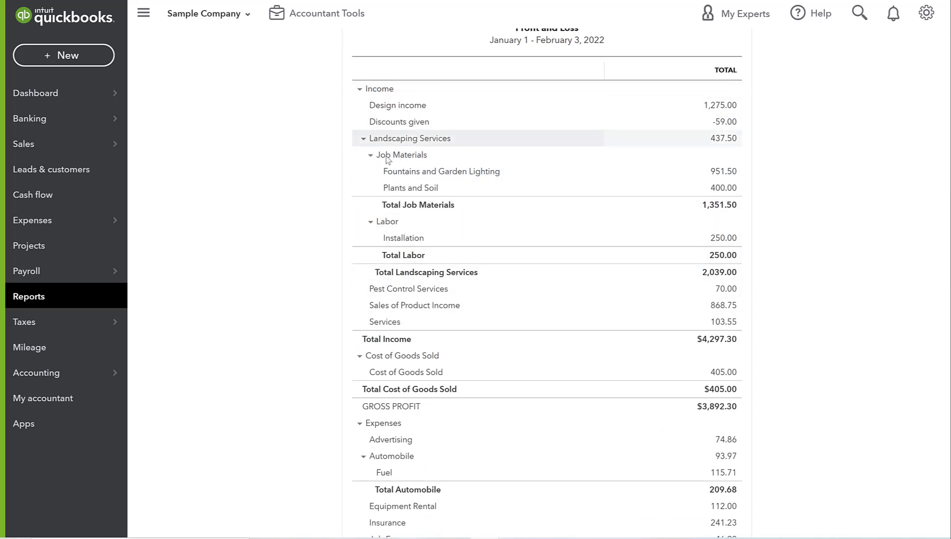
scroll(383, 103, "down", 1)
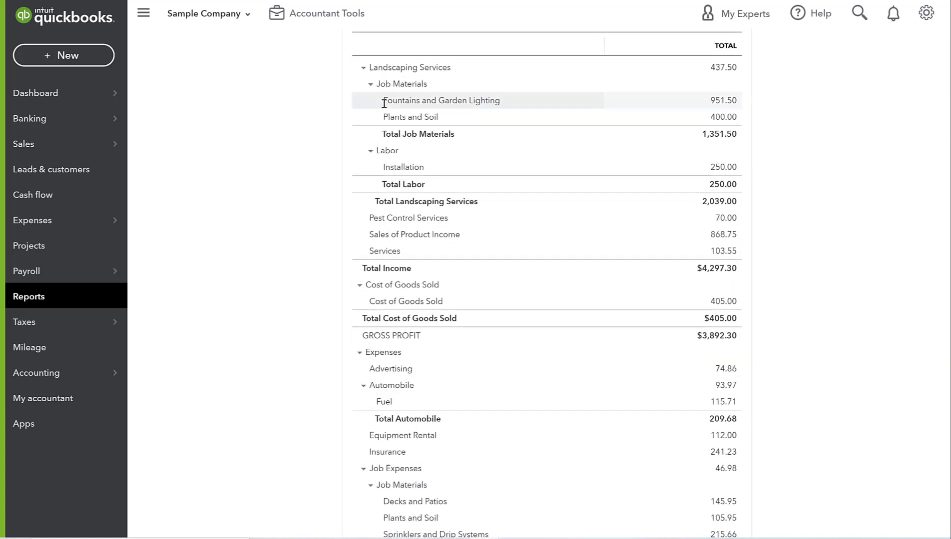
scroll(385, 76, "up", 3)
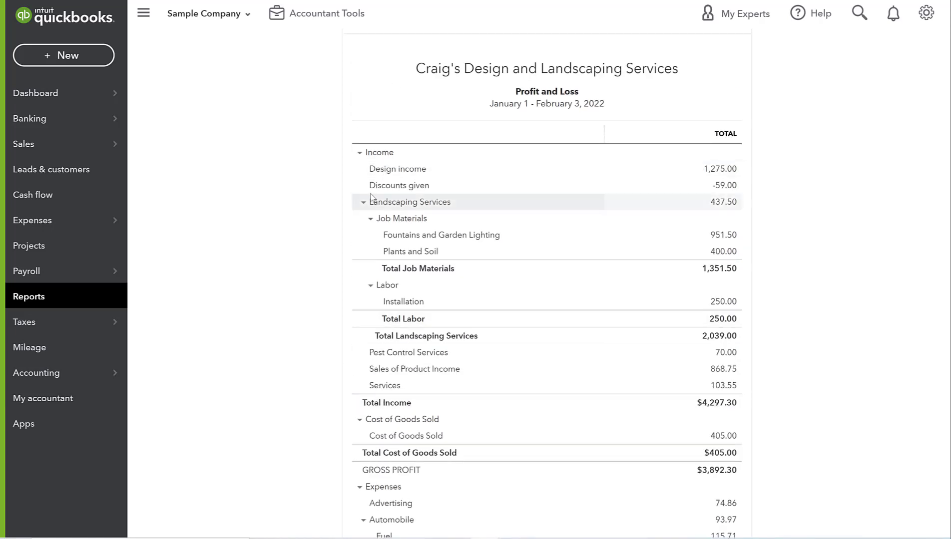
scroll(380, 162, "down", 10)
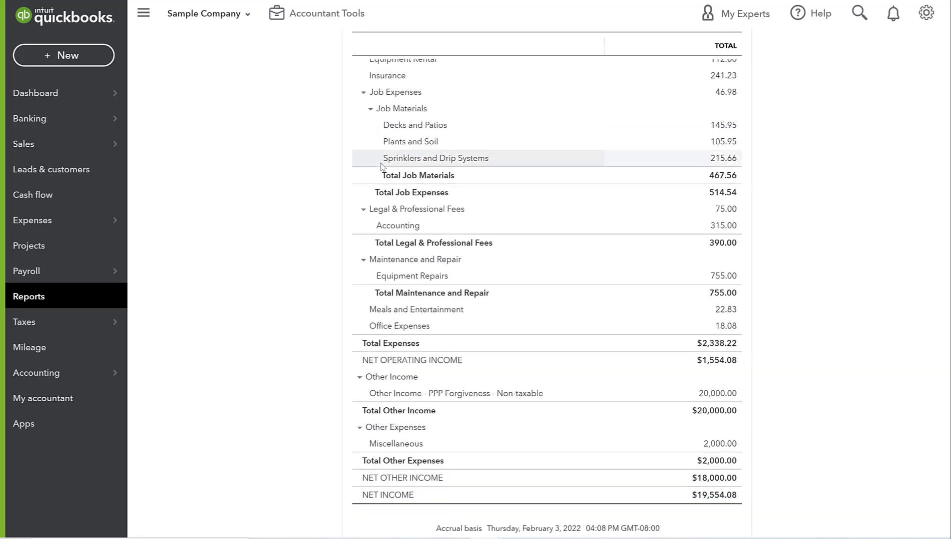
scroll(380, 165, "down", 1)
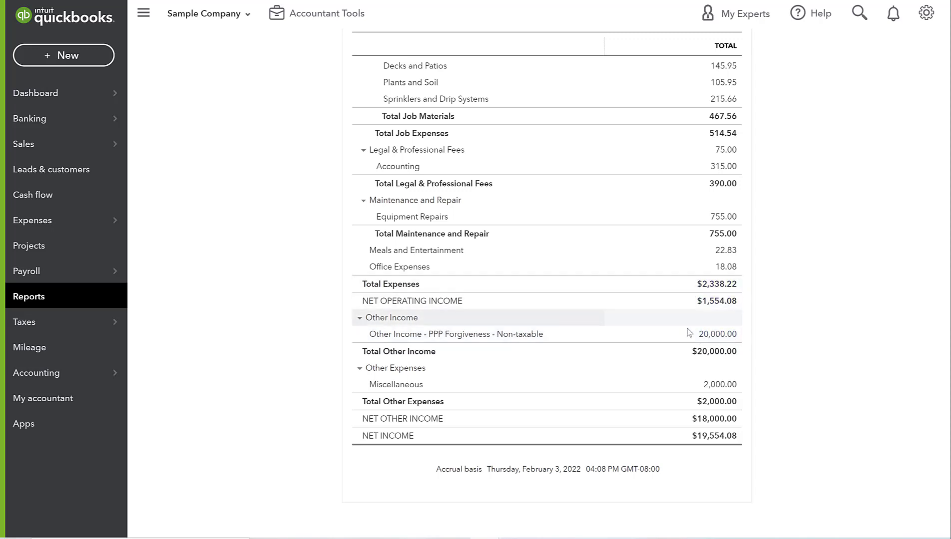
scroll(727, 343, "up", 10)
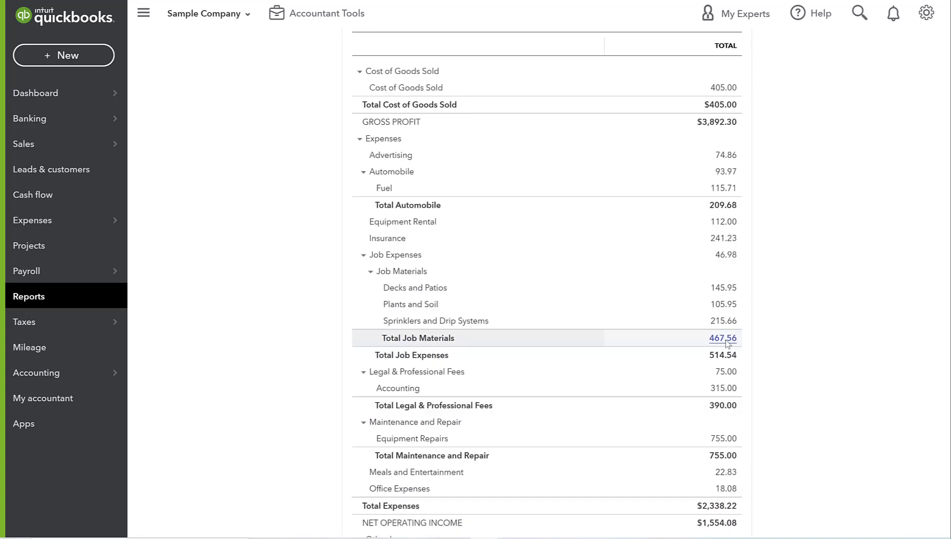
scroll(575, 294, "down", 5)
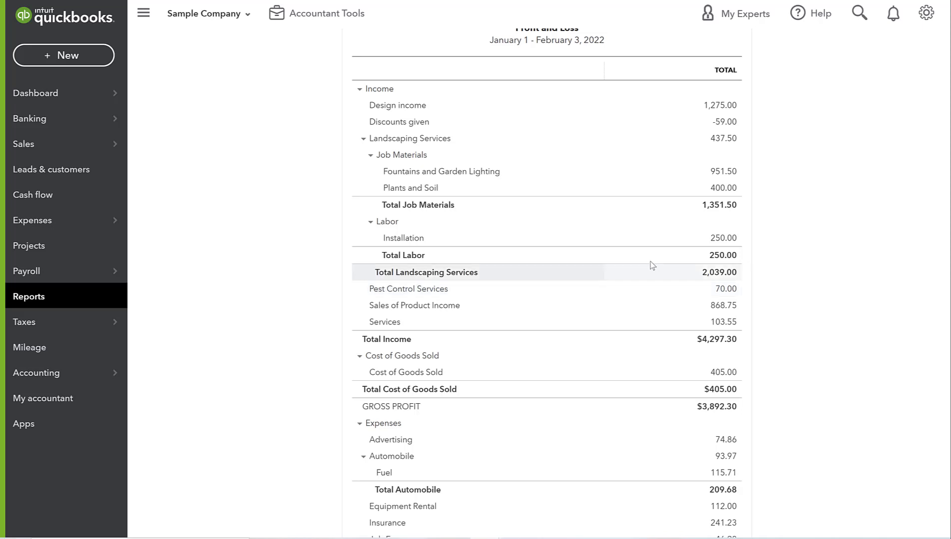
scroll(641, 279, "down", 10)
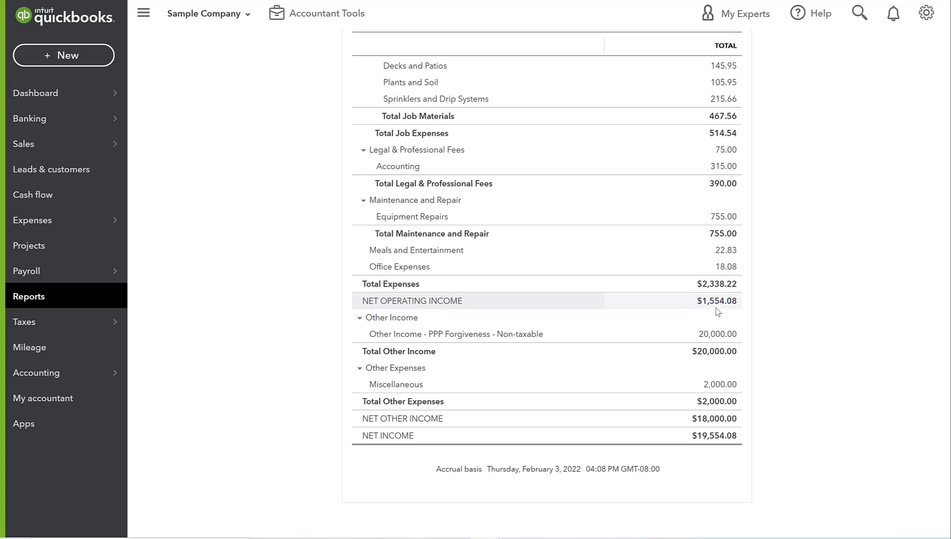
scroll(717, 312, "up", 15)
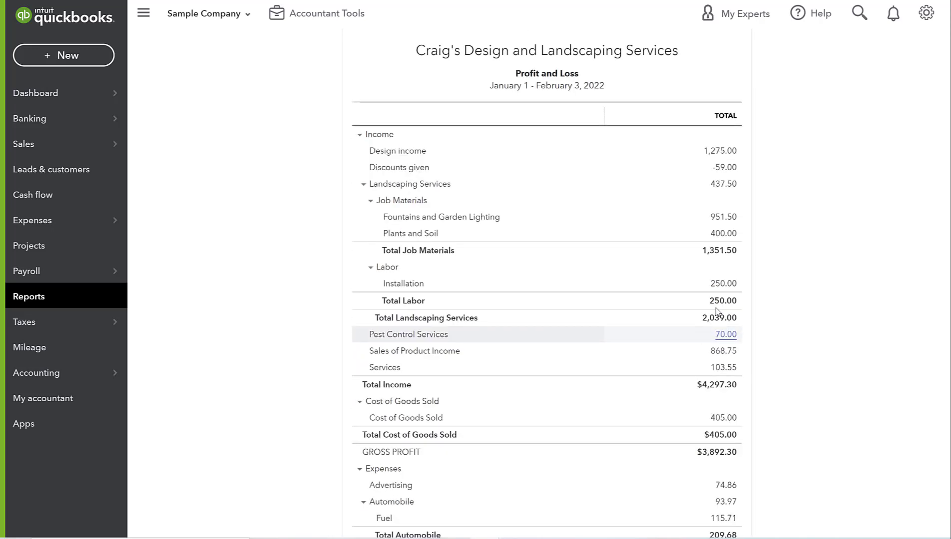
scroll(719, 313, "down", 11)
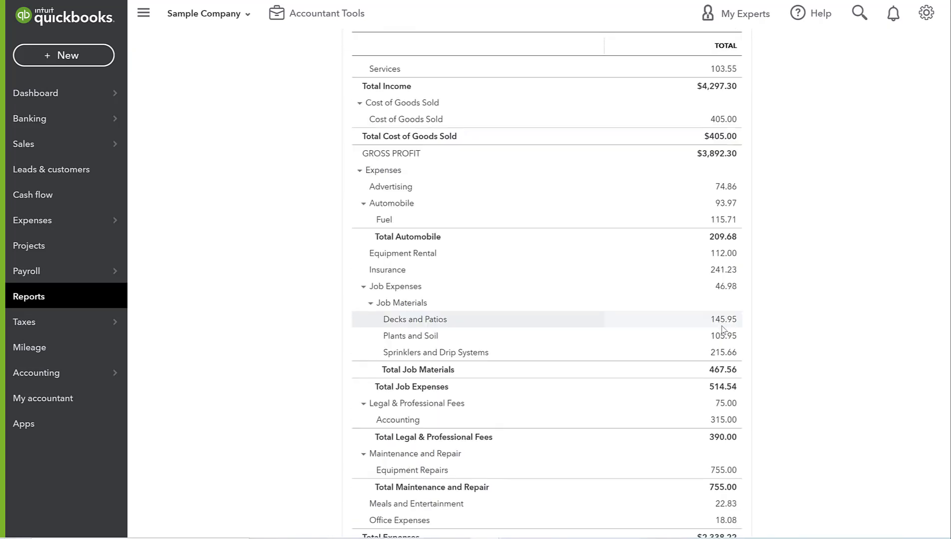
Review the full Profit and Loss report, comparing the income and expense sections with Other Income, Other Expenses and net income.
scroll(721, 329, "down", 1)
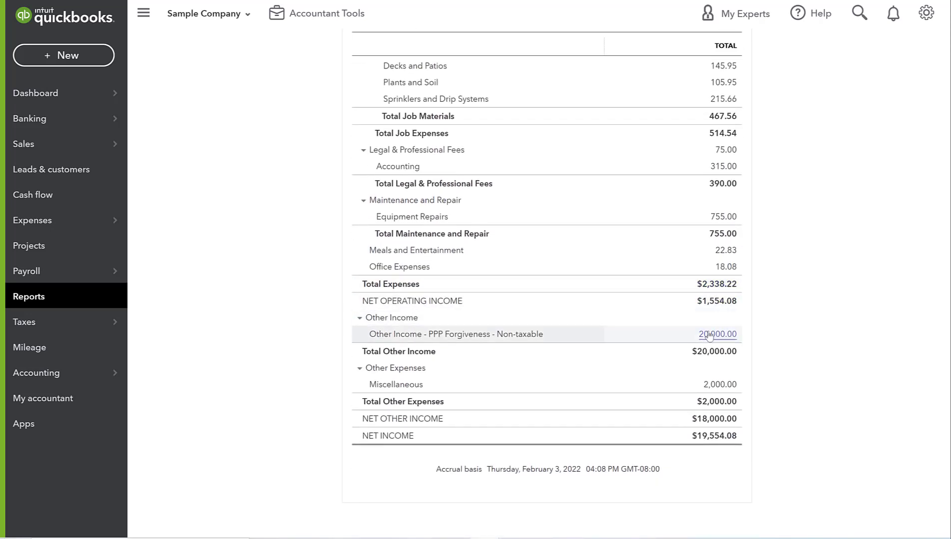
scroll(698, 348, "up", 15)
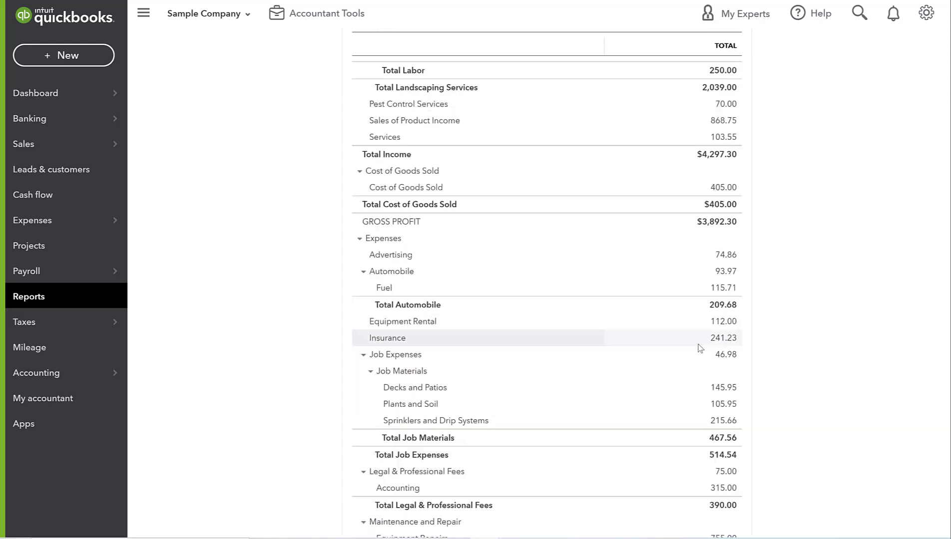
scroll(428, 327, "down", 2)
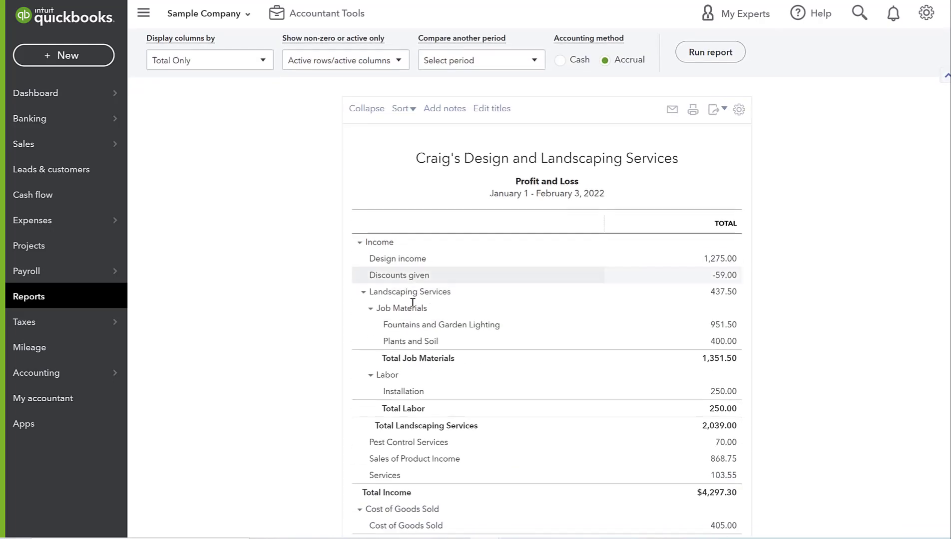
scroll(446, 442, "down", 7)
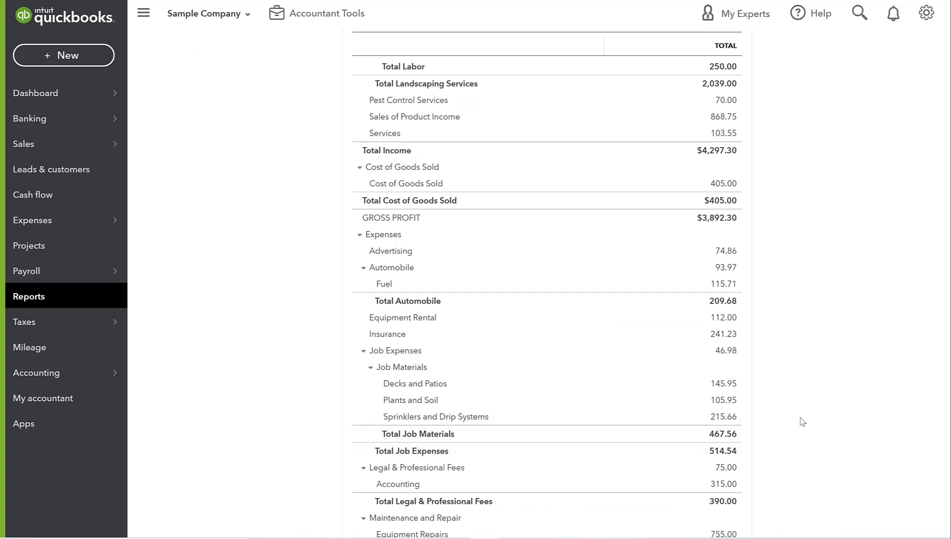
scroll(773, 417, "down", 6)
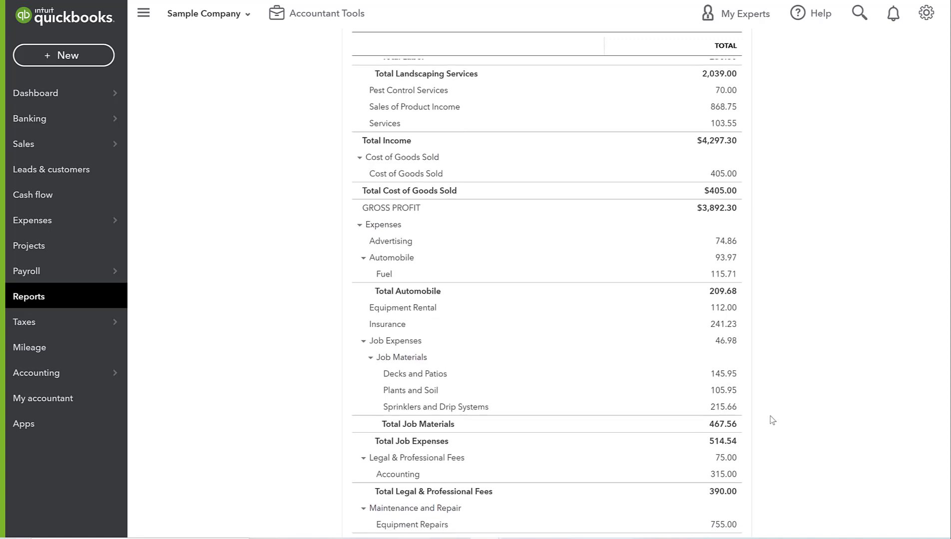
scroll(765, 422, "down", 1)
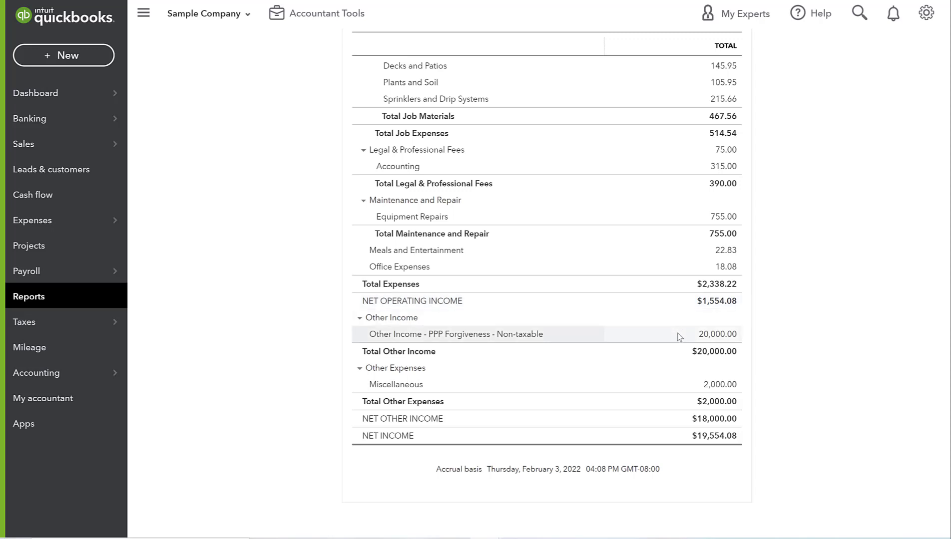
scroll(697, 321, "up", 15)
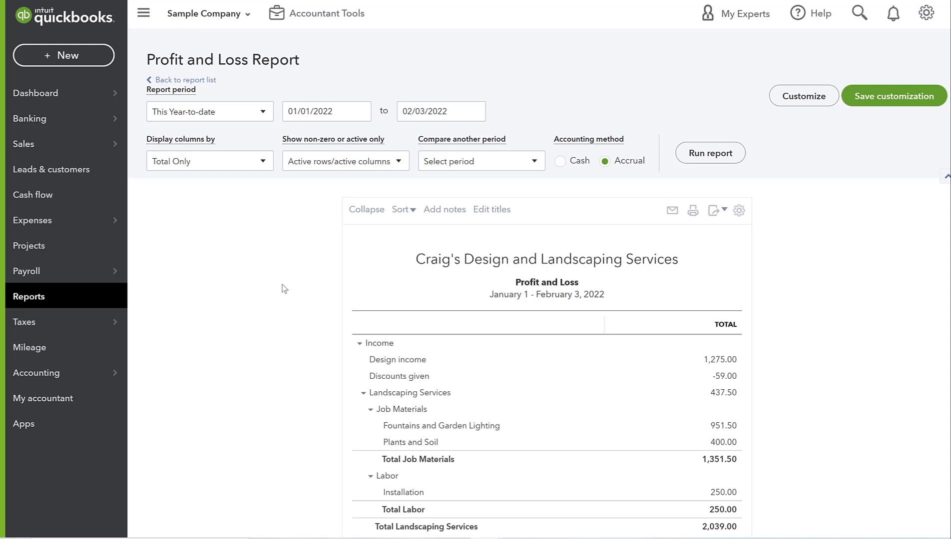
scroll(286, 290, "down", 1)
scroll(285, 289, "down", 1)
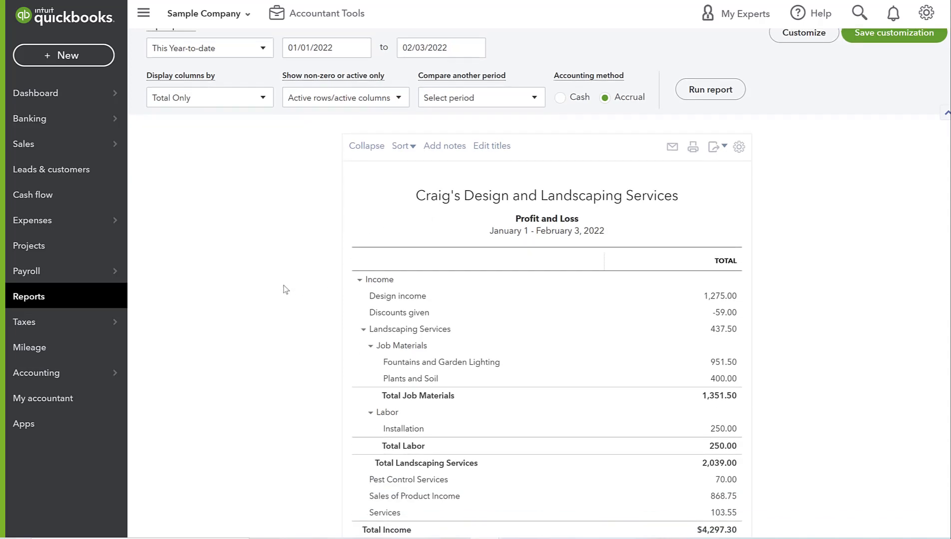